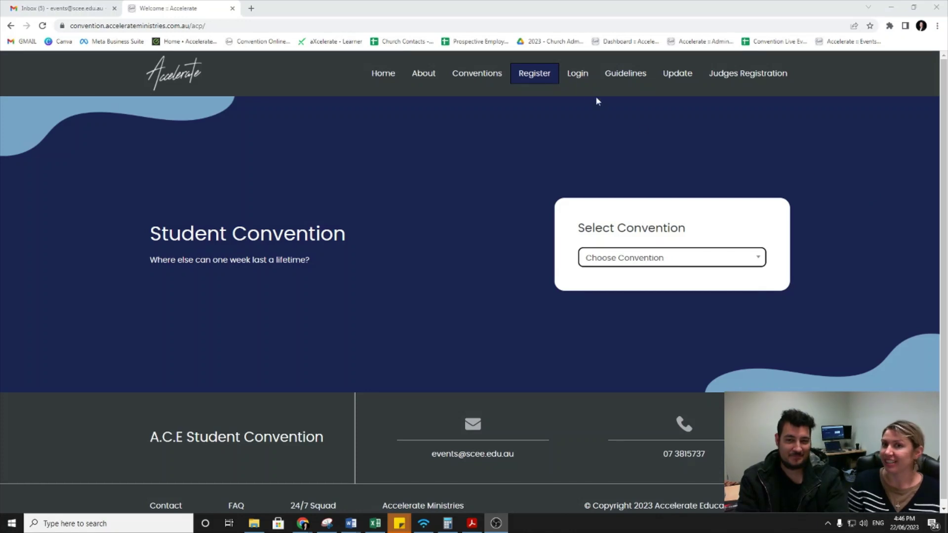
Step: Open the Login page and clear the autofilled email and password
{"action": "left_click", "coordinate": [576, 75]}
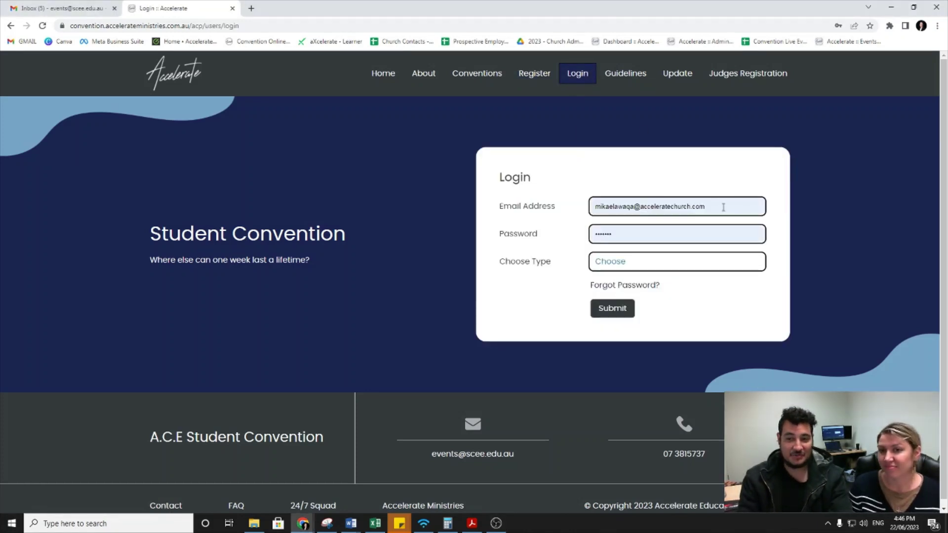
{"action": "left_click_drag", "start_coordinate": [722, 208], "coordinate": [497, 209]}
{"action": "key", "text": "BackSpace"}
{"action": "key", "text": "Tab"}
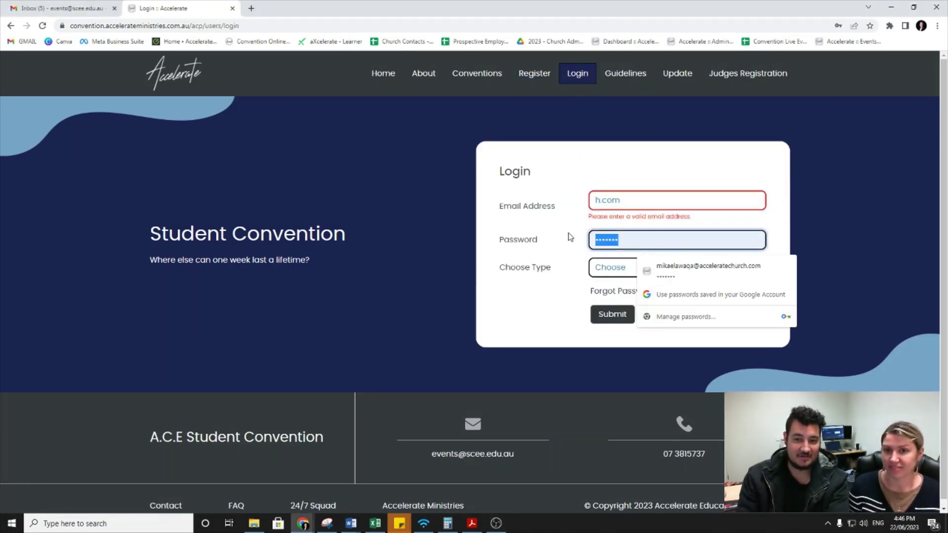
{"action": "key", "text": "BackSpace"}
{"action": "left_click", "coordinate": [399, 221]}
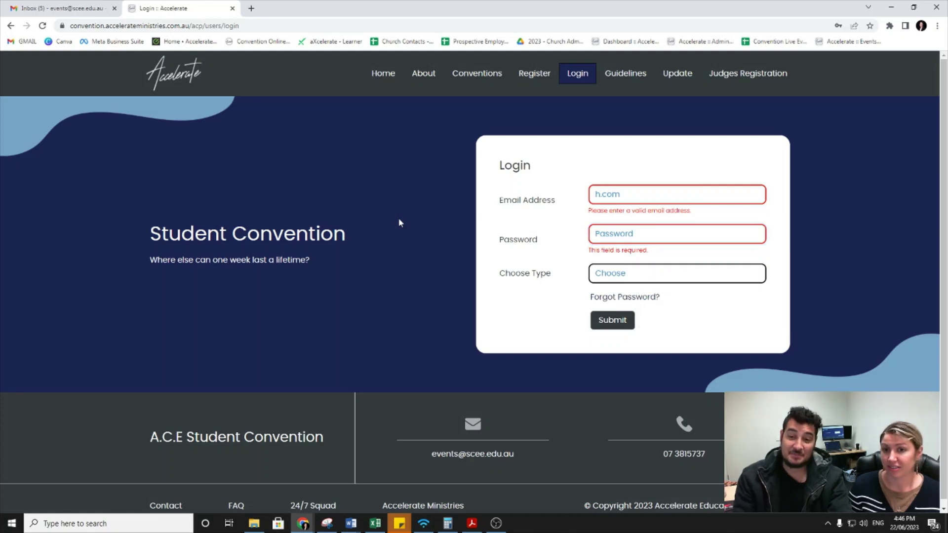
Step: Set the login type to Judge in the Choose Type dropdown
{"action": "left_click", "coordinate": [630, 273]}
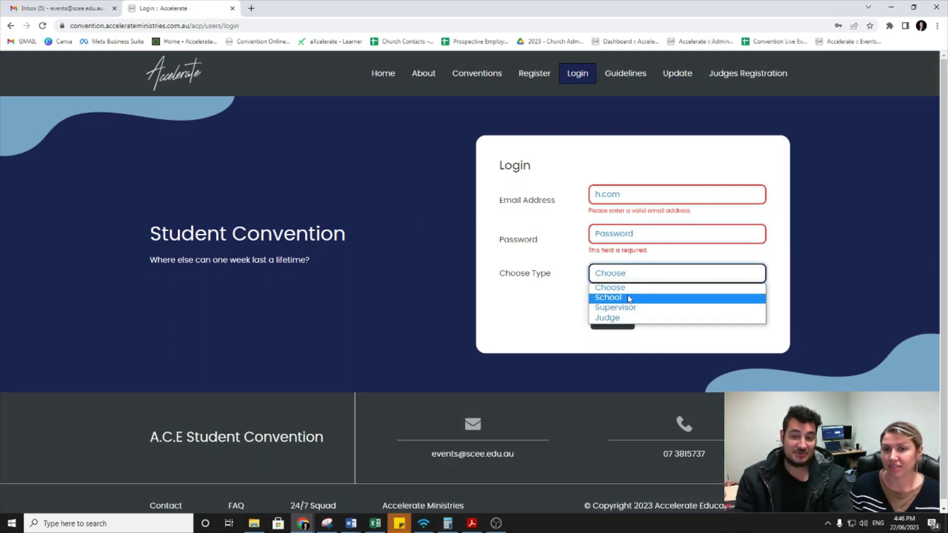
{"action": "left_click", "coordinate": [610, 287]}
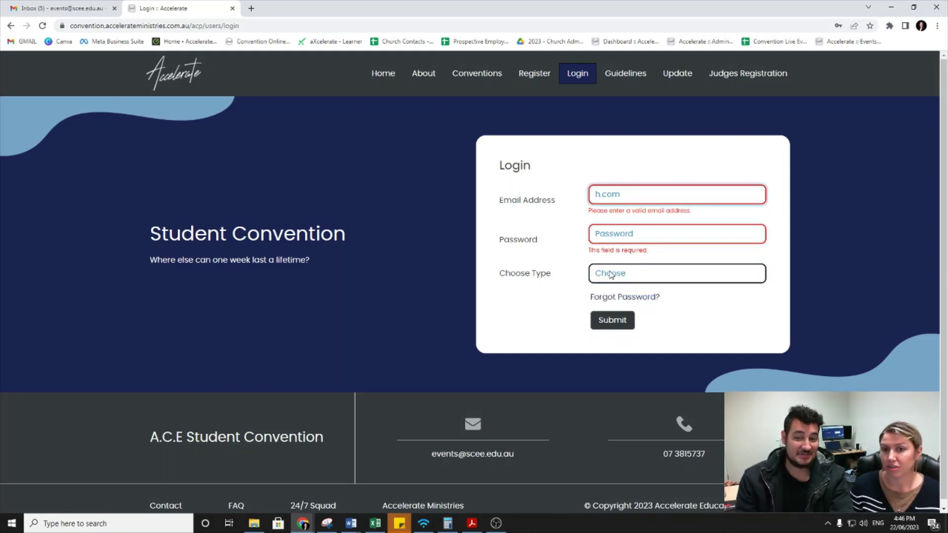
{"action": "left_click", "coordinate": [610, 275]}
{"action": "left_click", "coordinate": [627, 308]}
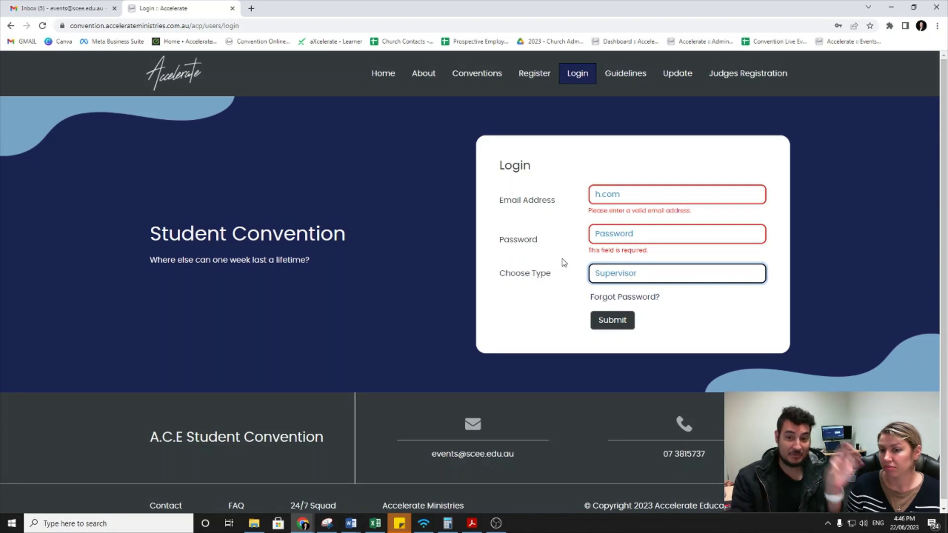
{"action": "left_click", "coordinate": [426, 225]}
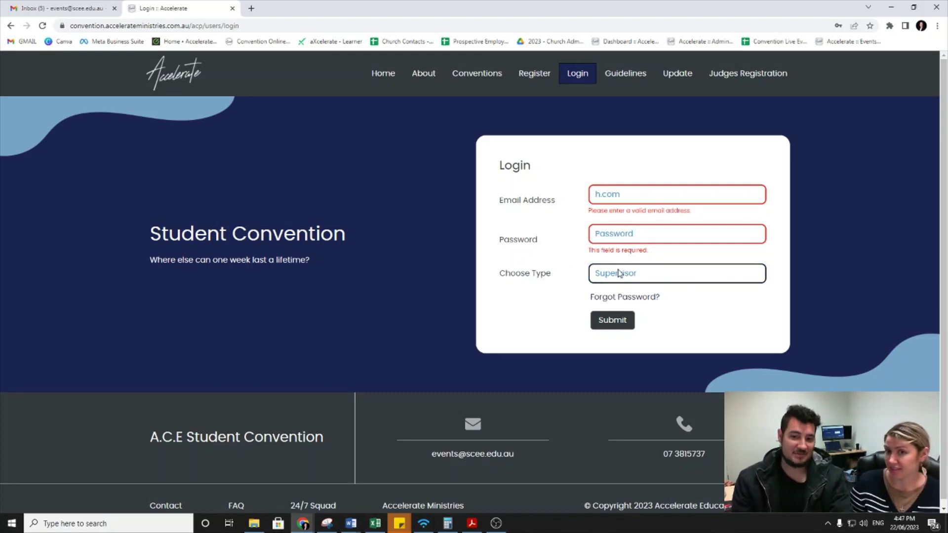
{"action": "left_click", "coordinate": [642, 273]}
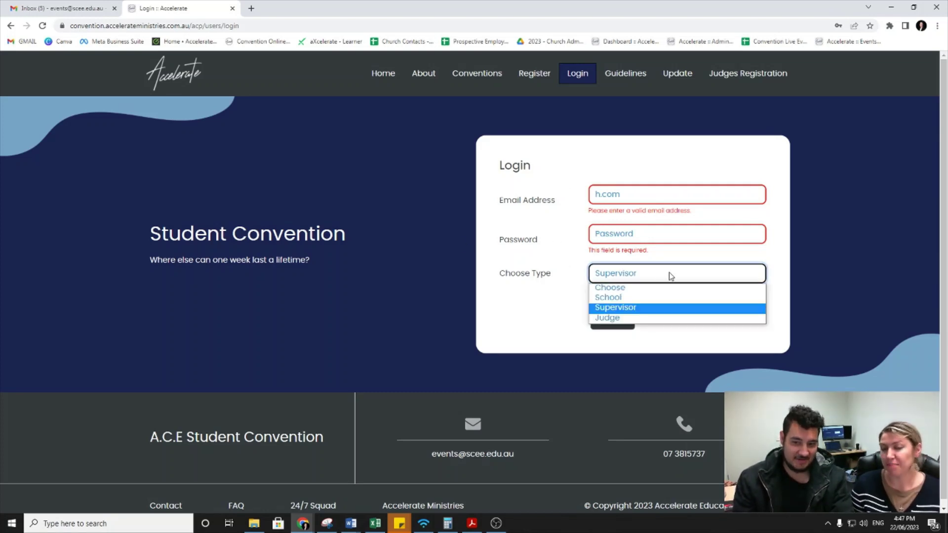
{"action": "left_click", "coordinate": [391, 247]}
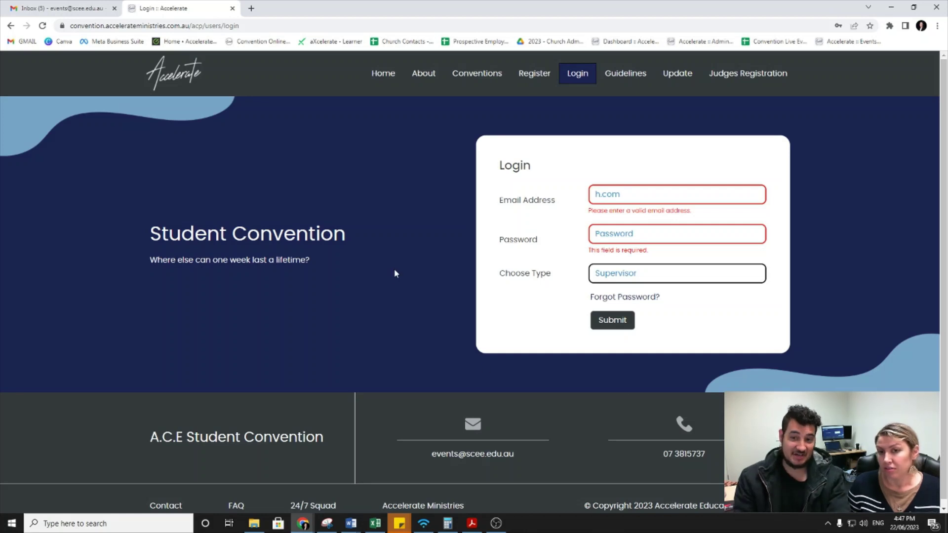
{"action": "left_click", "coordinate": [628, 275]}
{"action": "left_click", "coordinate": [620, 319]}
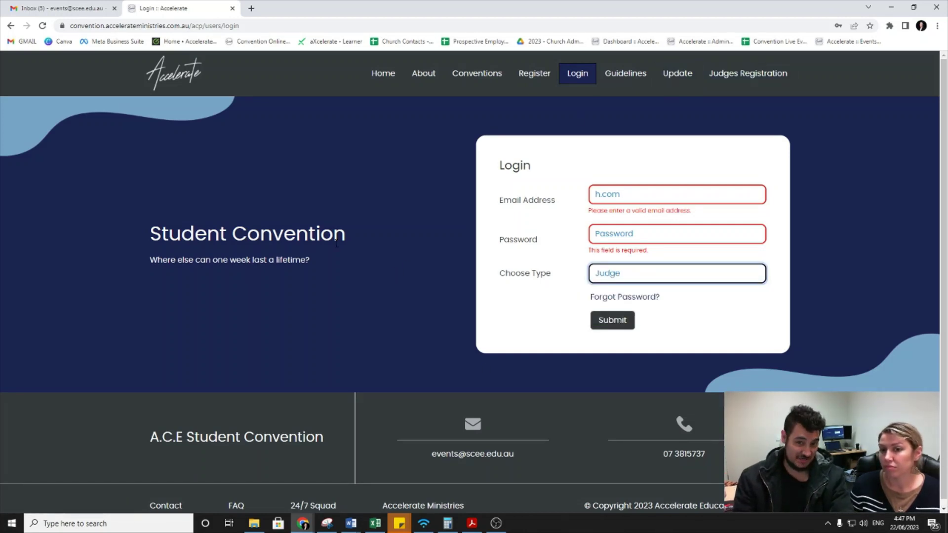
{"action": "left_click", "coordinate": [634, 278]}
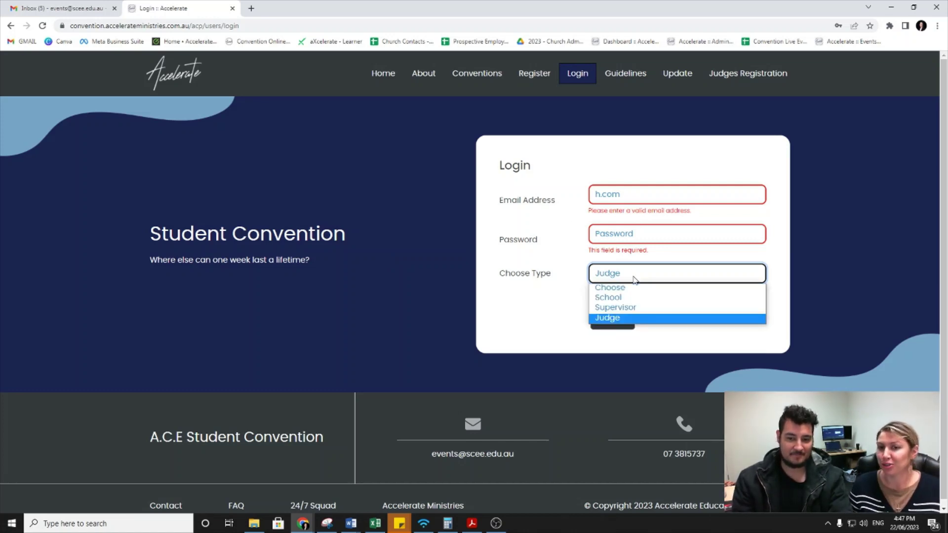
Step: Sign in as Supervisor using the judge's email address and password
{"action": "left_click", "coordinate": [617, 287]}
{"action": "left_click", "coordinate": [639, 195]}
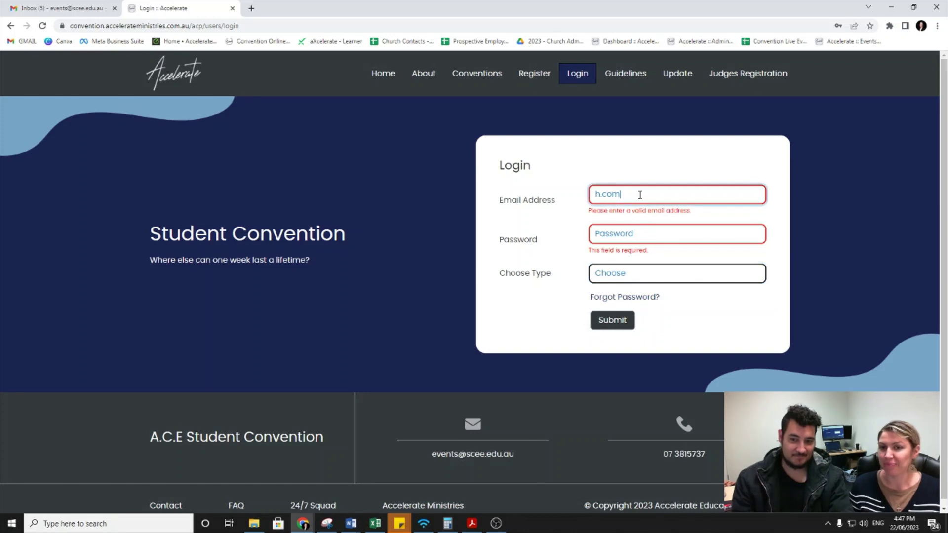
{"action": "key", "text": "BackSpace"}
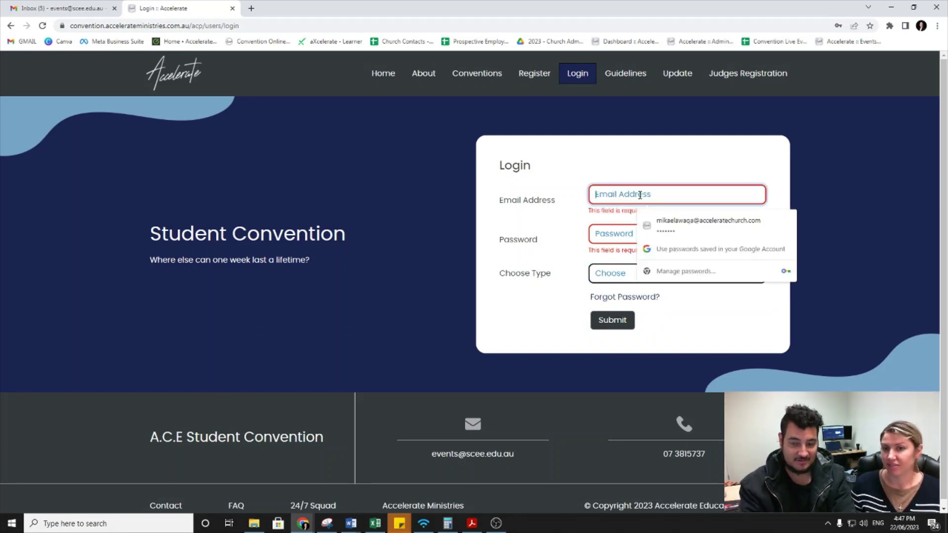
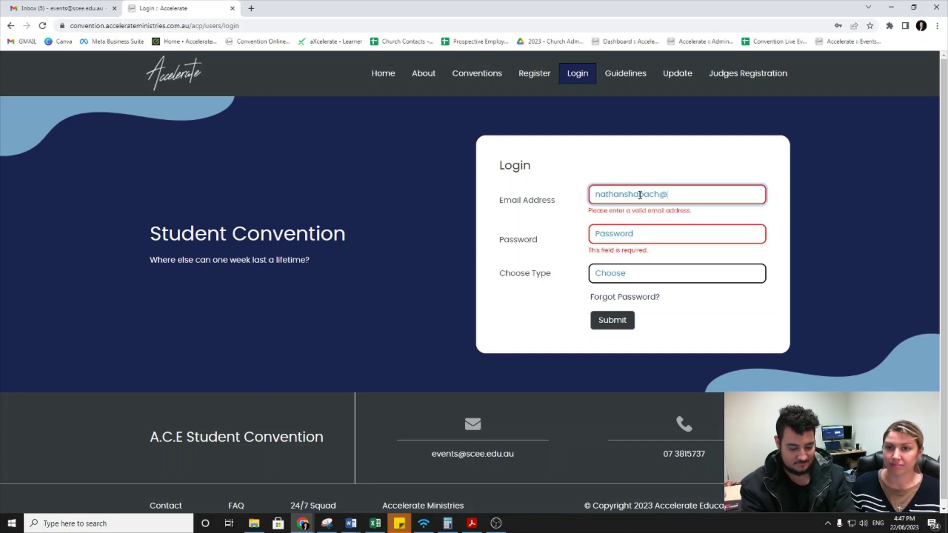
{"action": "key", "text": "Tab"}
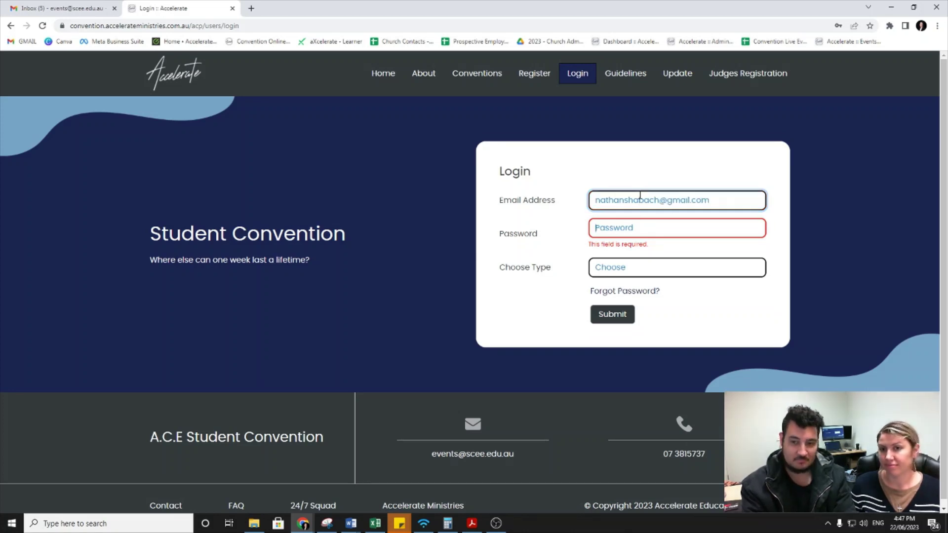
{"action": "type", "text": "•••••"}
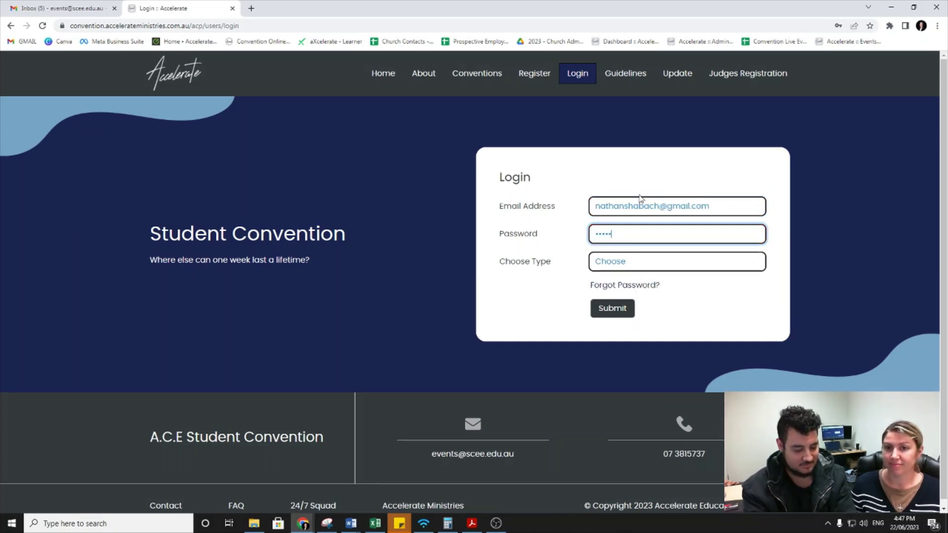
{"action": "type", "text": "••"}
{"action": "left_click", "coordinate": [642, 264]}
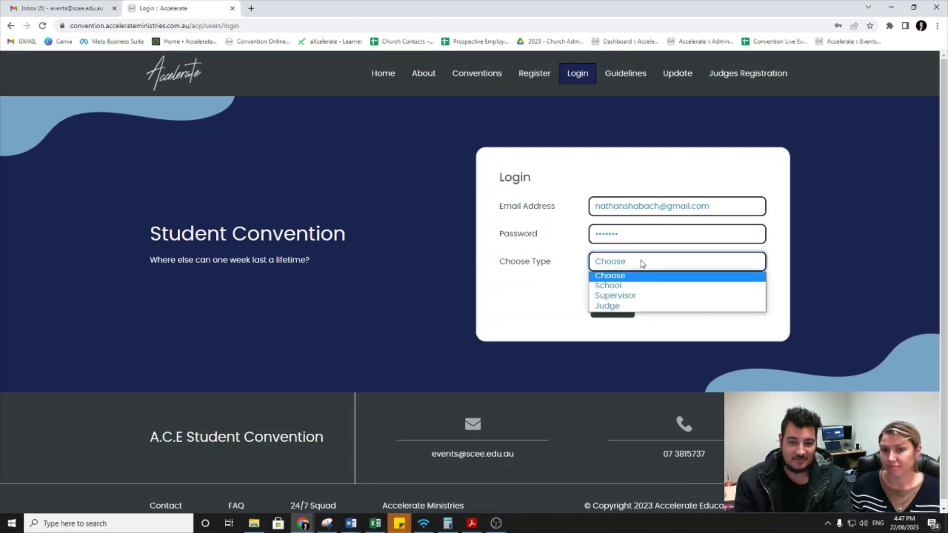
{"action": "left_click", "coordinate": [639, 296]}
{"action": "left_click", "coordinate": [608, 310]}
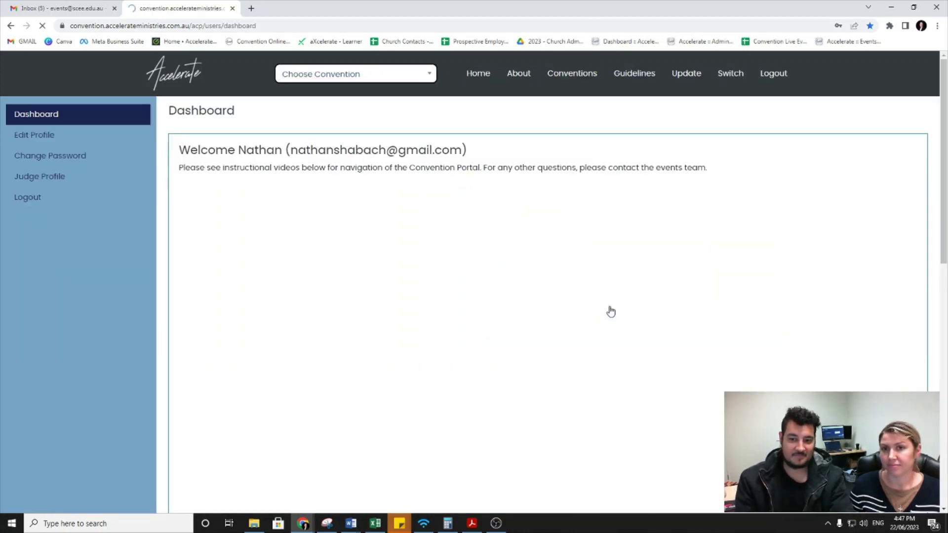
Step: Switch to the Judge profile and open the Online Student Convention's events to judge
{"action": "left_click", "coordinate": [388, 80]}
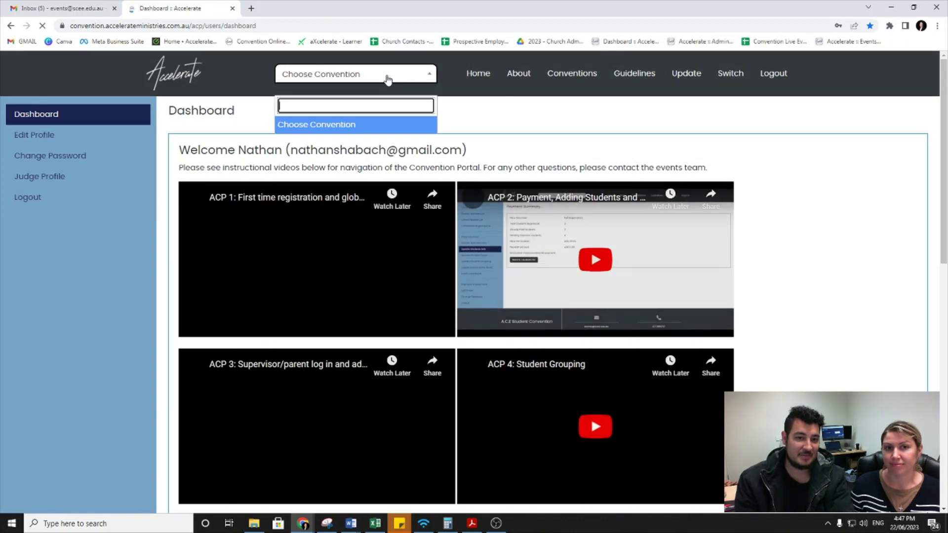
{"action": "left_click", "coordinate": [41, 245]}
{"action": "mouse_move", "coordinate": [734, 81]}
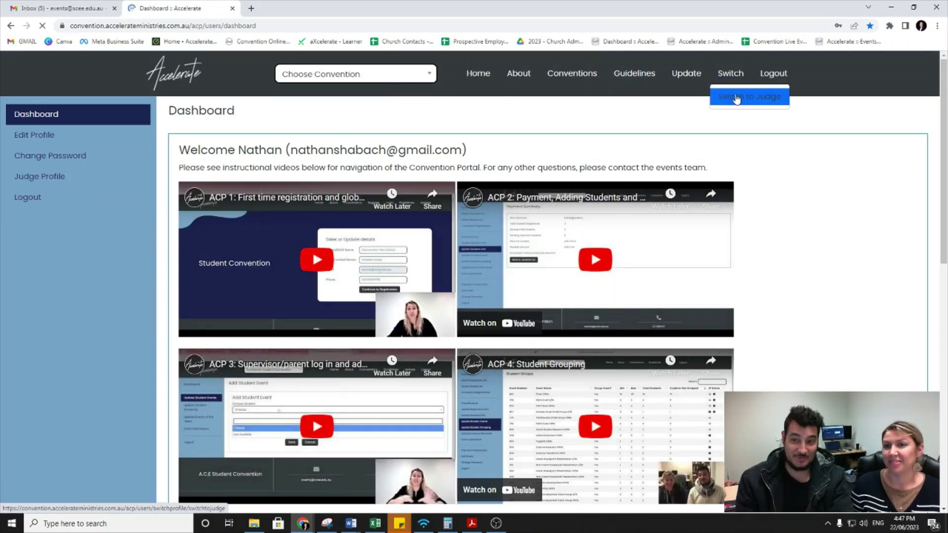
{"action": "left_click", "coordinate": [746, 96]}
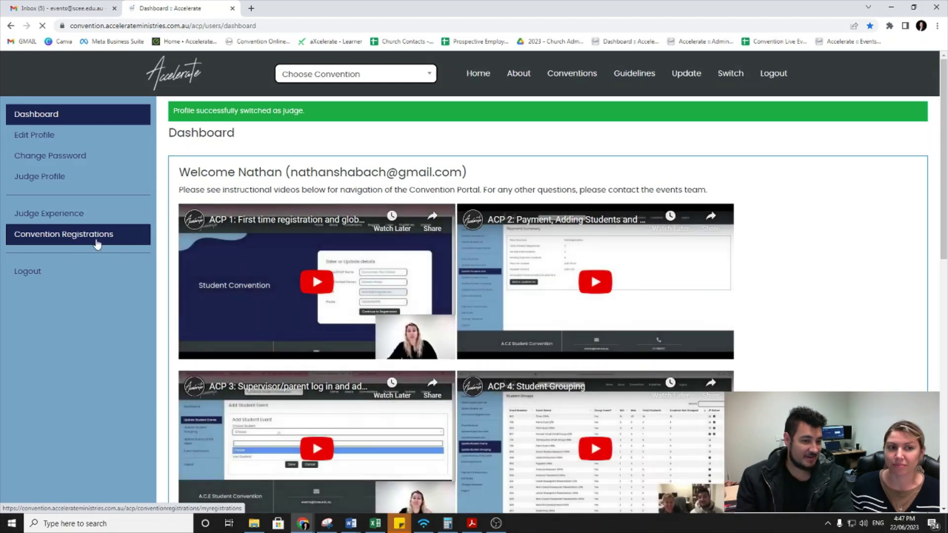
{"action": "left_click", "coordinate": [97, 243]}
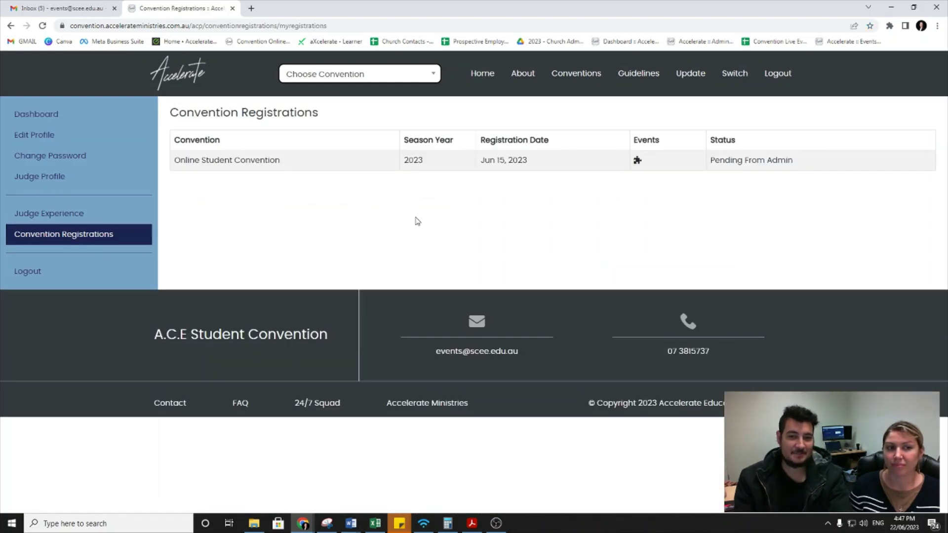
{"action": "left_click", "coordinate": [637, 163]}
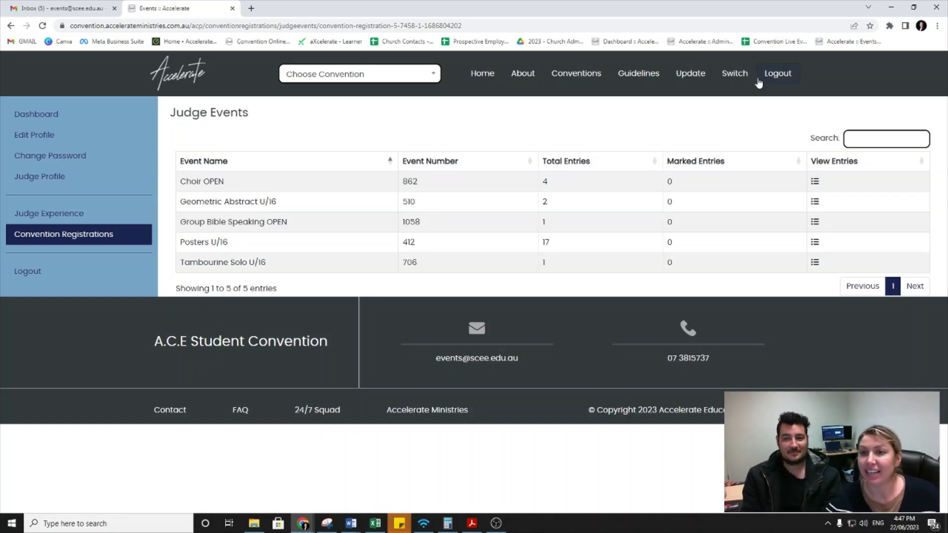
Step: View the Choir OPEN entries from the five-event Judge Events list
{"action": "left_click", "coordinate": [737, 78]}
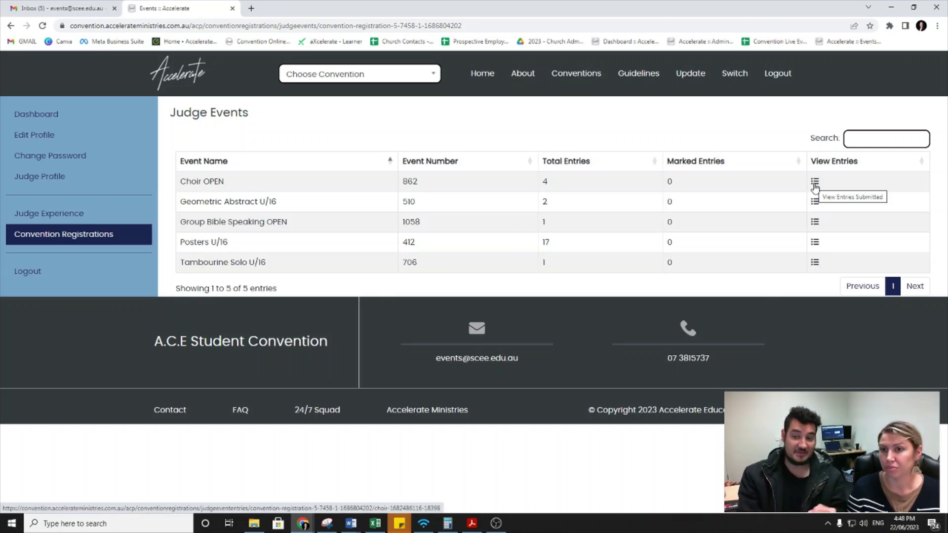
{"action": "left_click", "coordinate": [815, 184]}
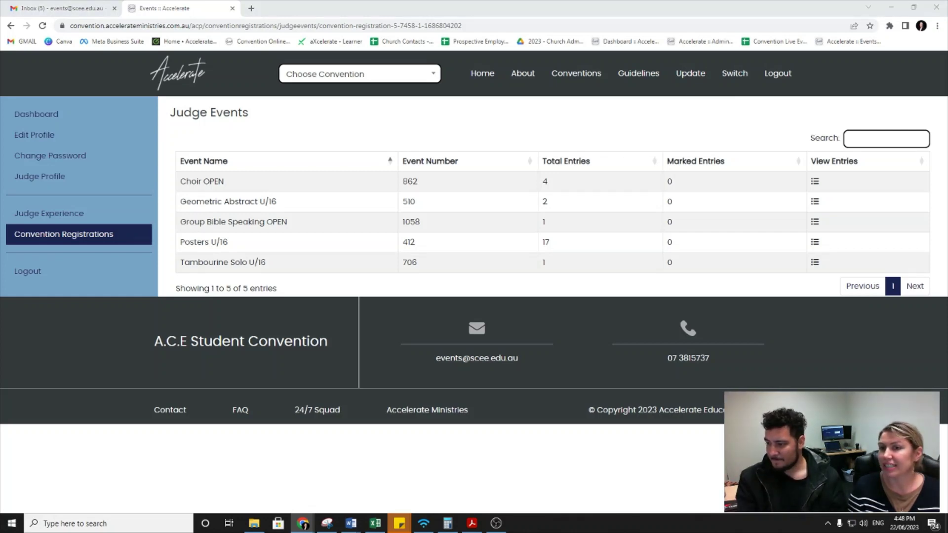
Step: Reload Convention Registrations until the 2023 Online Student Convention status reads Approved, not Pending
{"action": "left_click", "coordinate": [81, 241]}
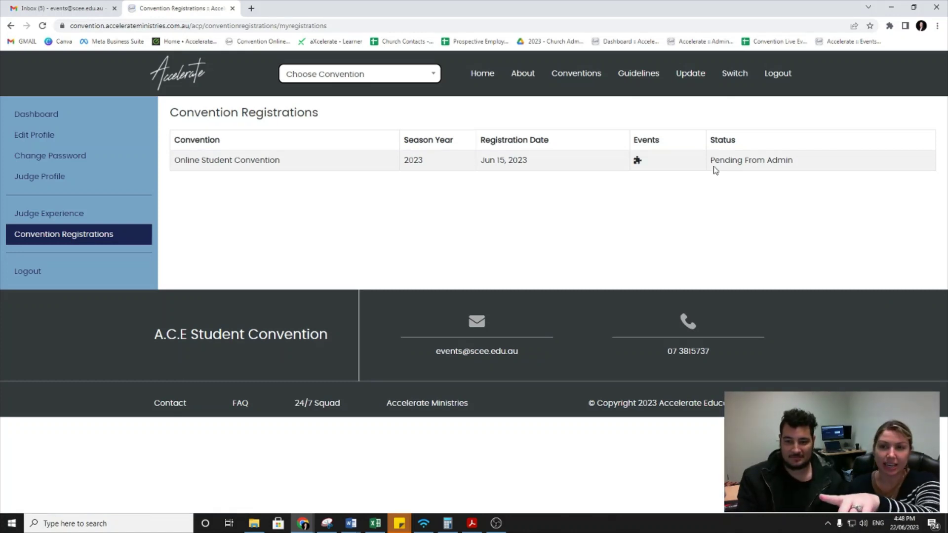
{"action": "left_click_drag", "start_coordinate": [717, 161], "coordinate": [794, 166]}
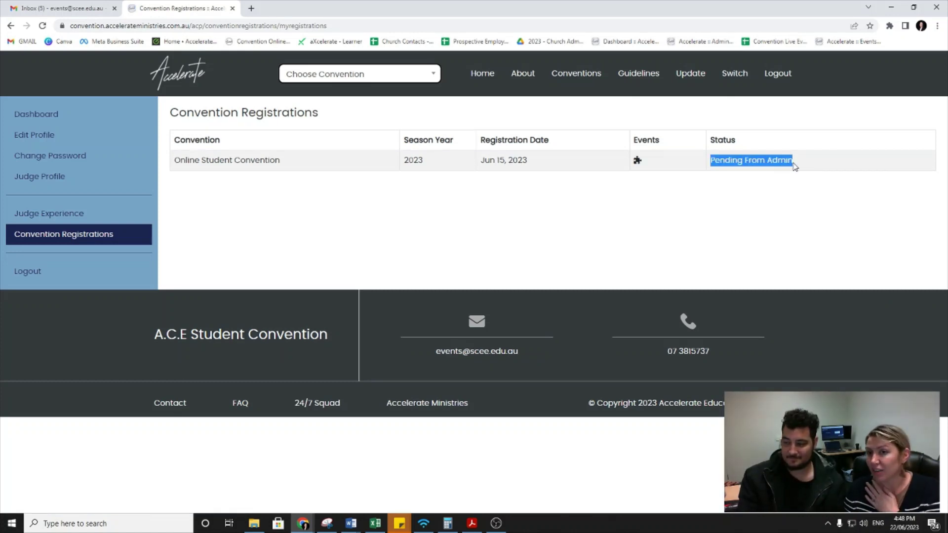
{"action": "left_click", "coordinate": [716, 203]}
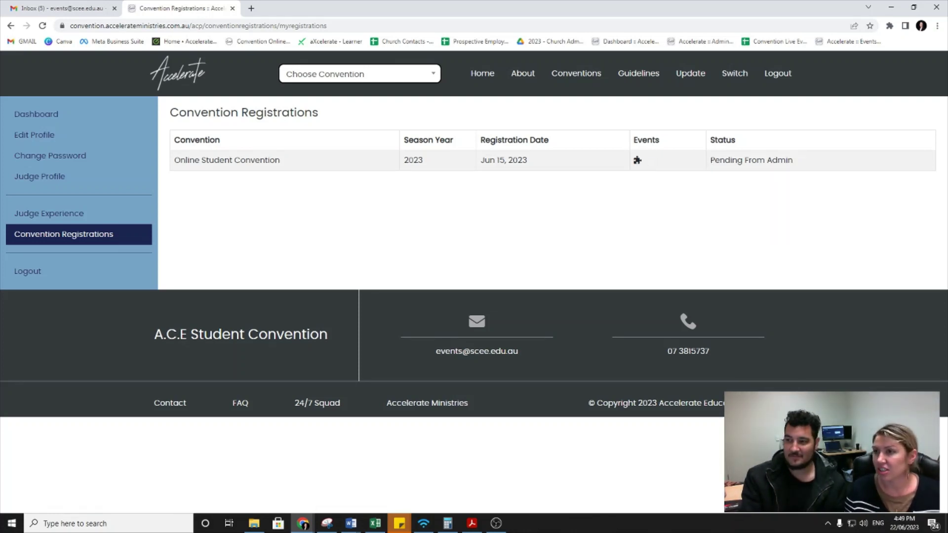
{"action": "key", "text": "alt+Tab"}
{"action": "key", "text": "alt+Tab"}
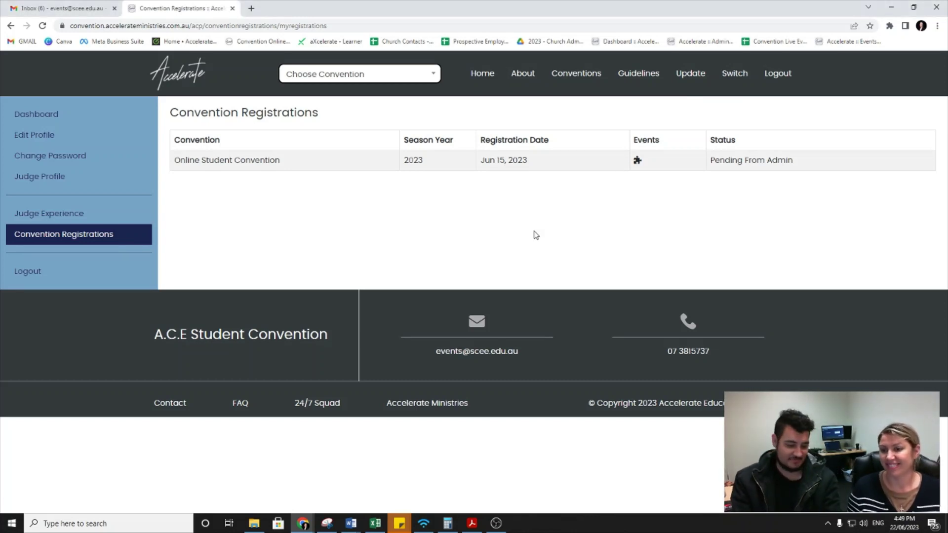
{"action": "key", "text": "F5"}
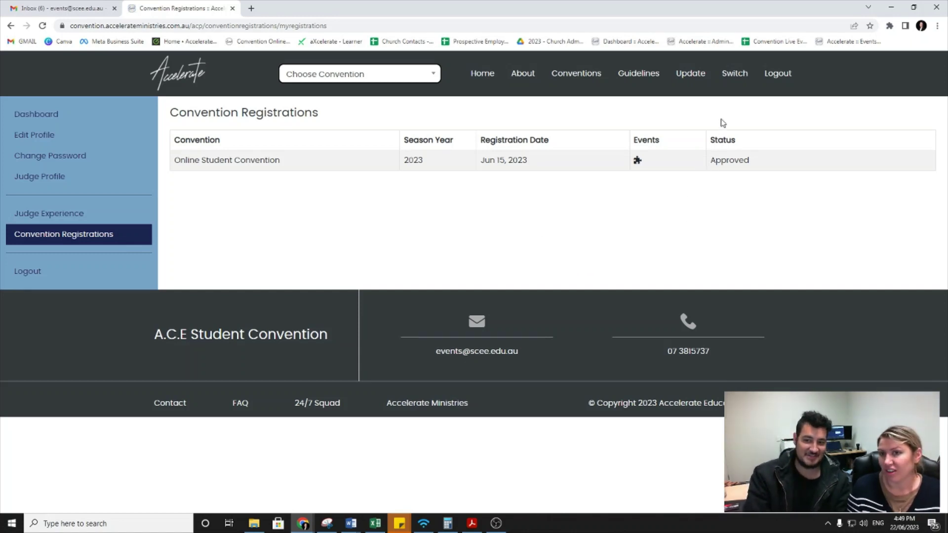
{"action": "left_click_drag", "start_coordinate": [711, 164], "coordinate": [751, 168]}
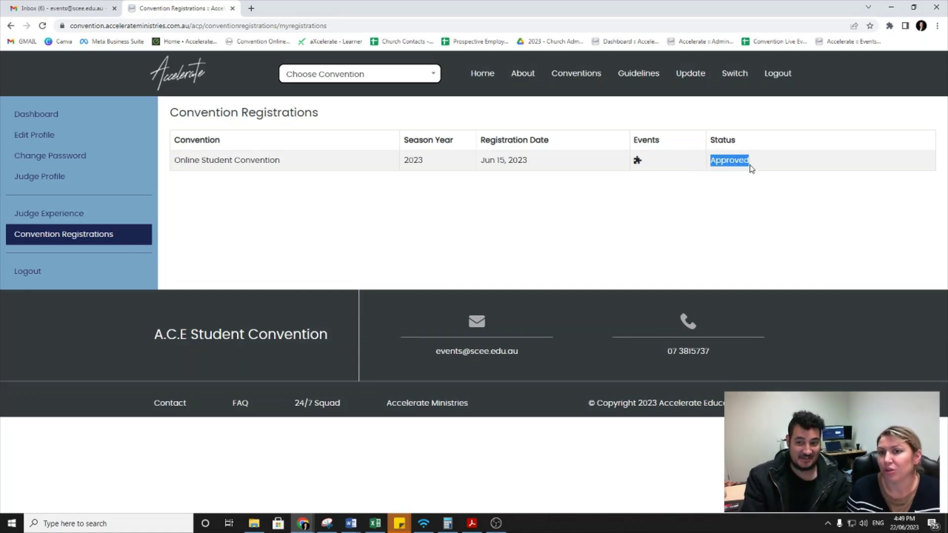
{"action": "left_click", "coordinate": [678, 214]}
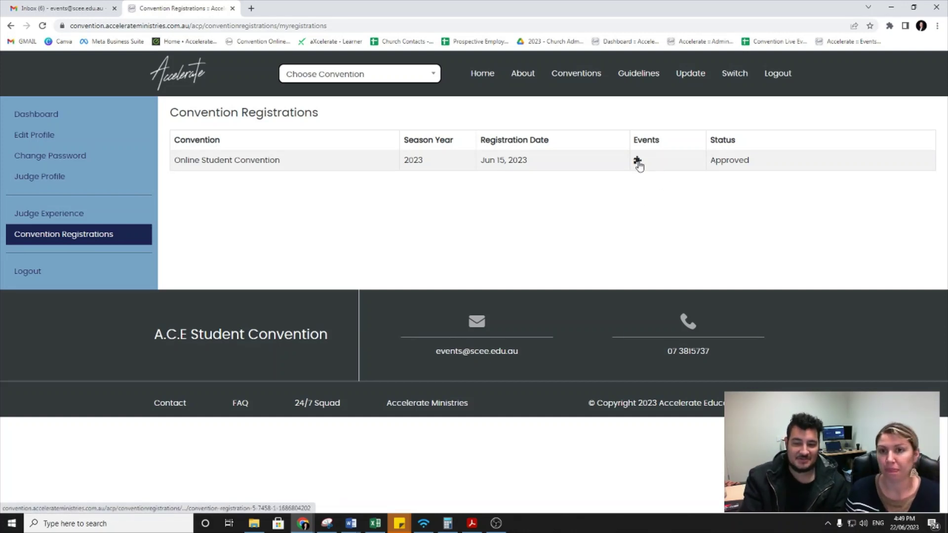
Step: Open Judge Events for the approved registration and view the Choir OPEN entries
{"action": "left_click", "coordinate": [636, 163]}
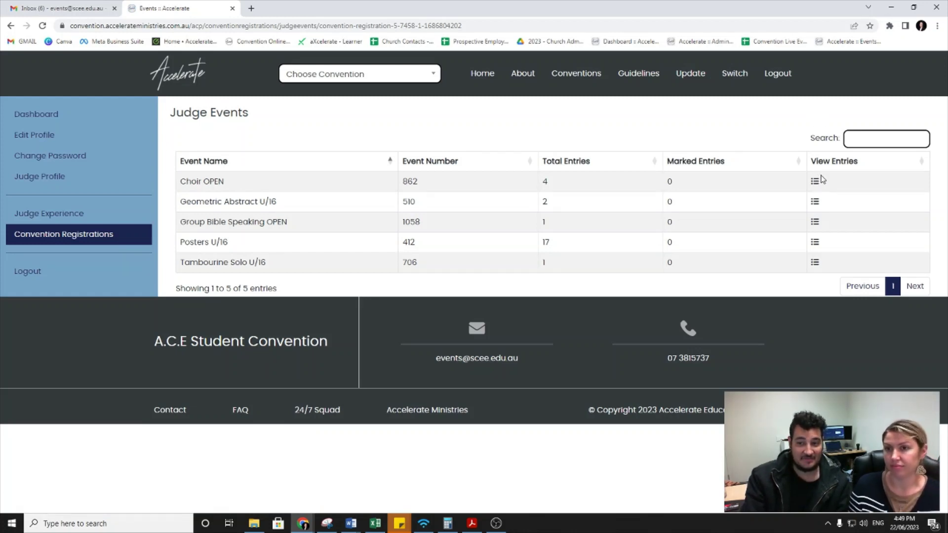
{"action": "left_click", "coordinate": [815, 182]}
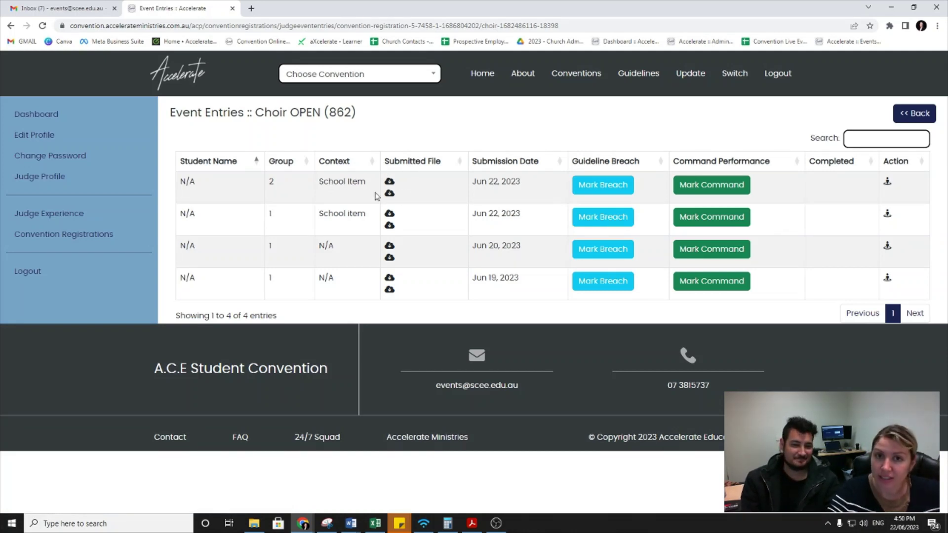
{"action": "left_click", "coordinate": [887, 187]}
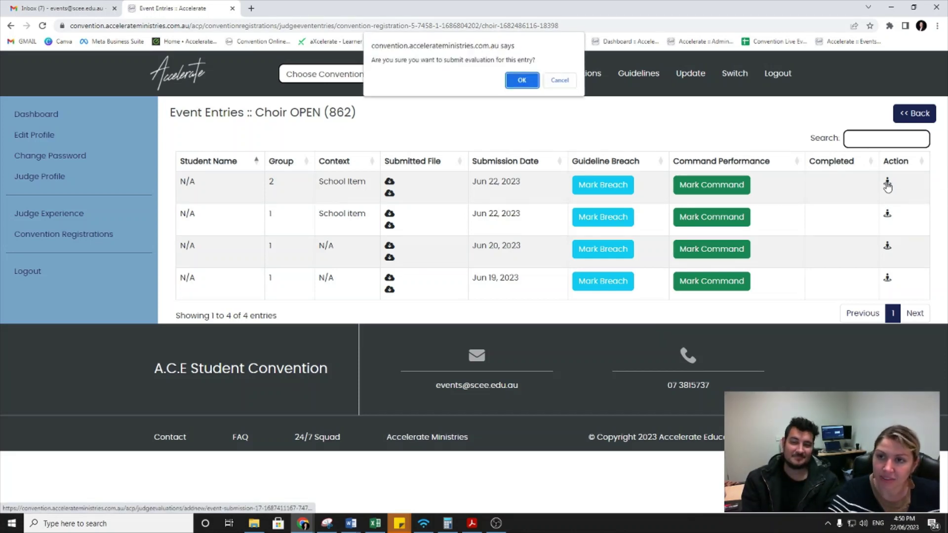
{"action": "left_click", "coordinate": [518, 80]}
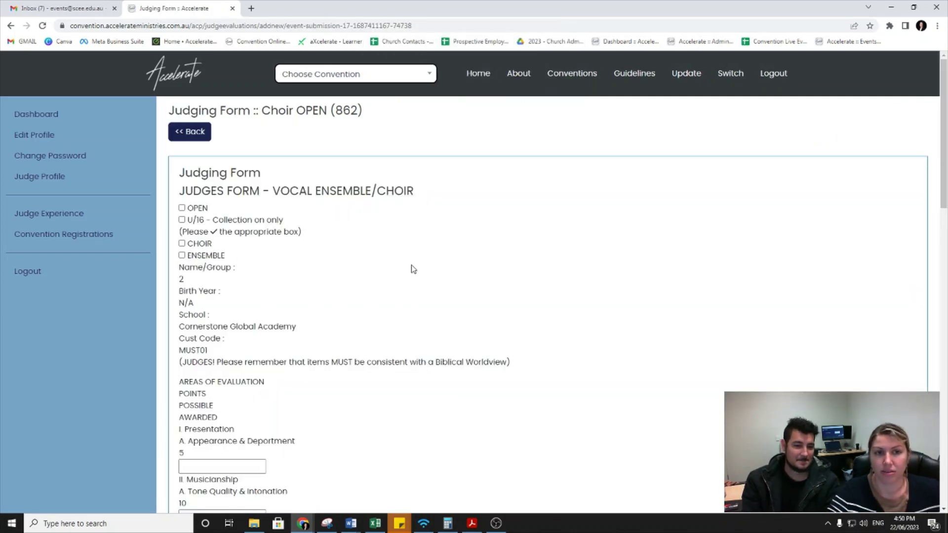
{"action": "scroll", "coordinate": [413, 269], "scroll_direction": "down", "scroll_amount": 7}
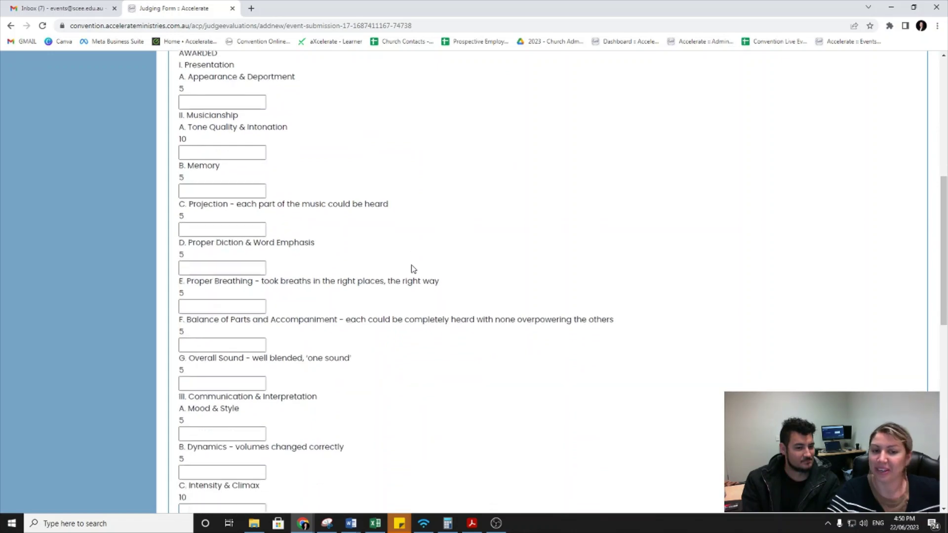
{"action": "scroll", "coordinate": [413, 268], "scroll_direction": "down", "scroll_amount": 12}
{"action": "scroll", "coordinate": [380, 295], "scroll_direction": "up", "scroll_amount": 7}
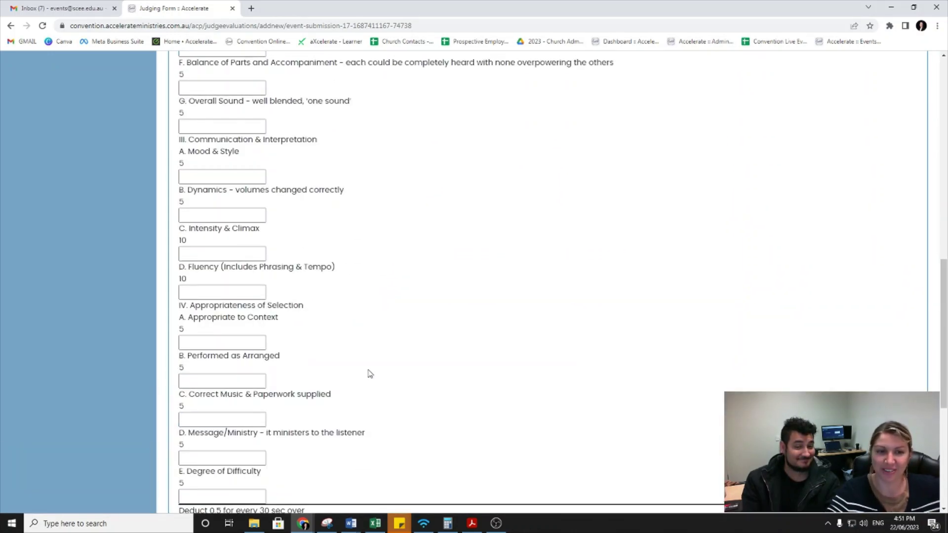
{"action": "scroll", "coordinate": [367, 366], "scroll_direction": "up", "scroll_amount": 10}
{"action": "left_click", "coordinate": [188, 131]}
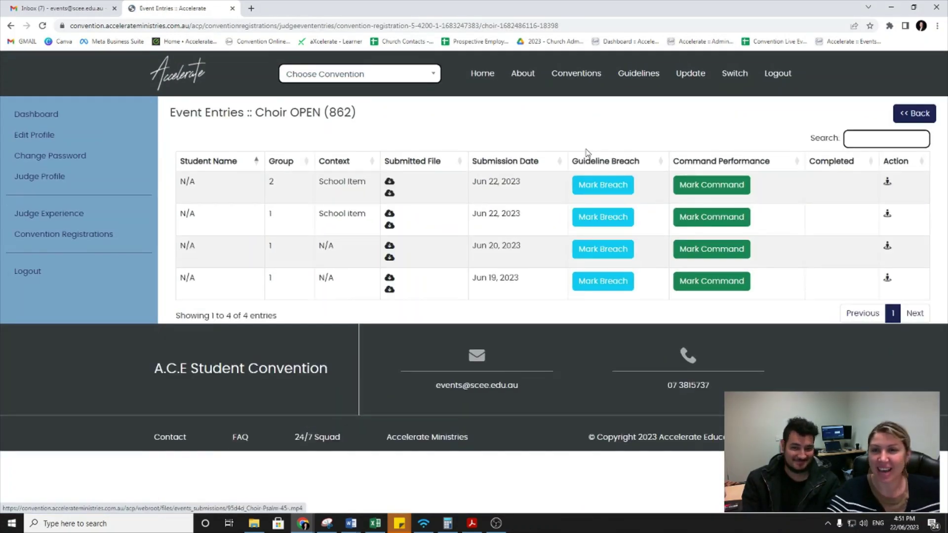
{"action": "left_click", "coordinate": [887, 215]}
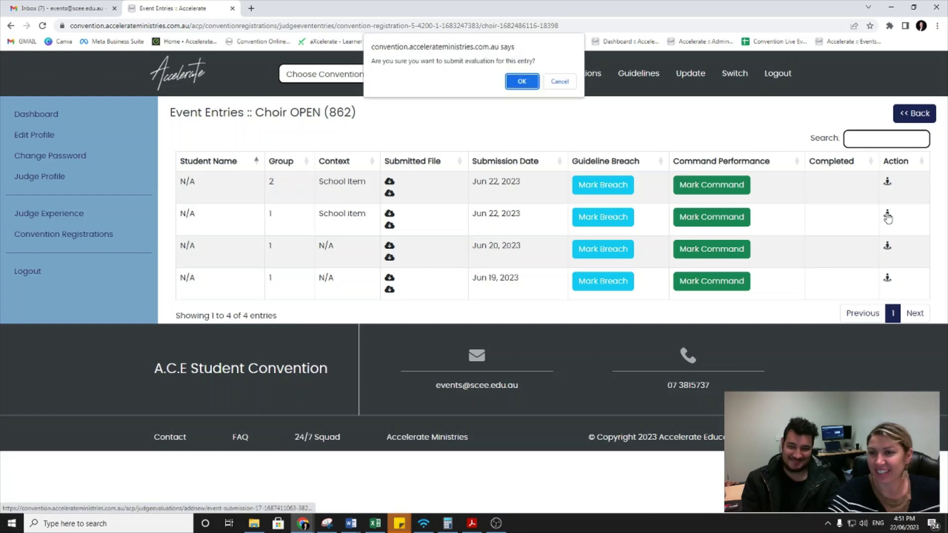
{"action": "left_click", "coordinate": [521, 82]}
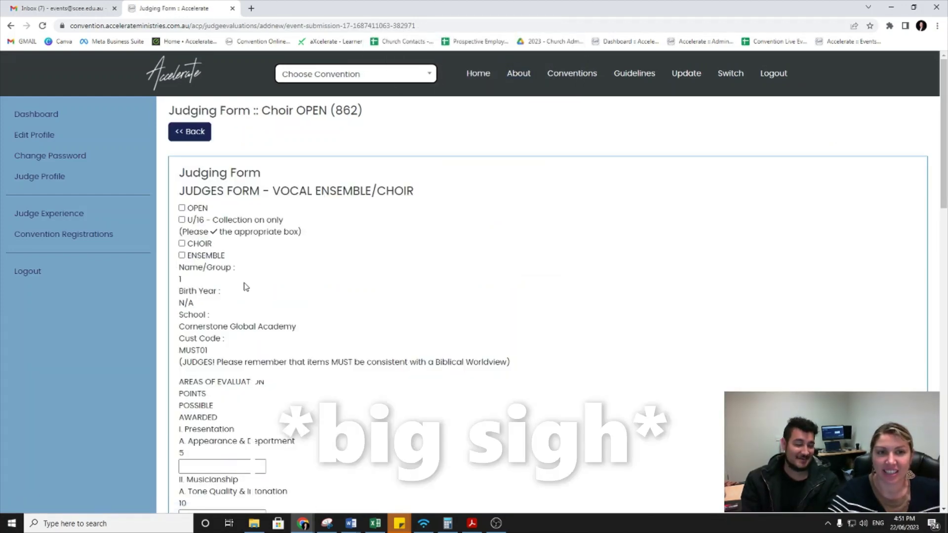
{"action": "scroll", "coordinate": [245, 286], "scroll_direction": "down", "scroll_amount": 1}
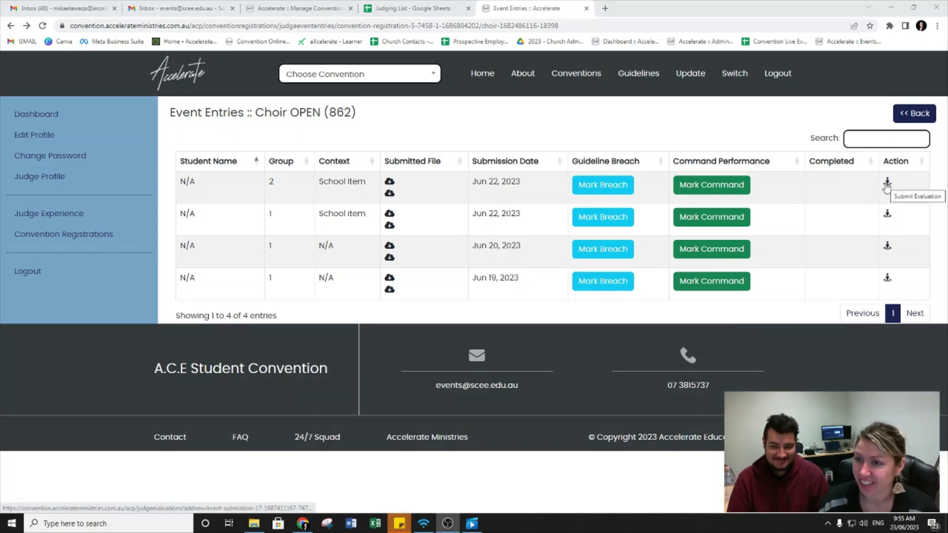
Step: Open the Group 2 (Cornerstone Global Academy) evaluation and review its blank 100-point form
{"action": "left_click", "coordinate": [887, 182]}
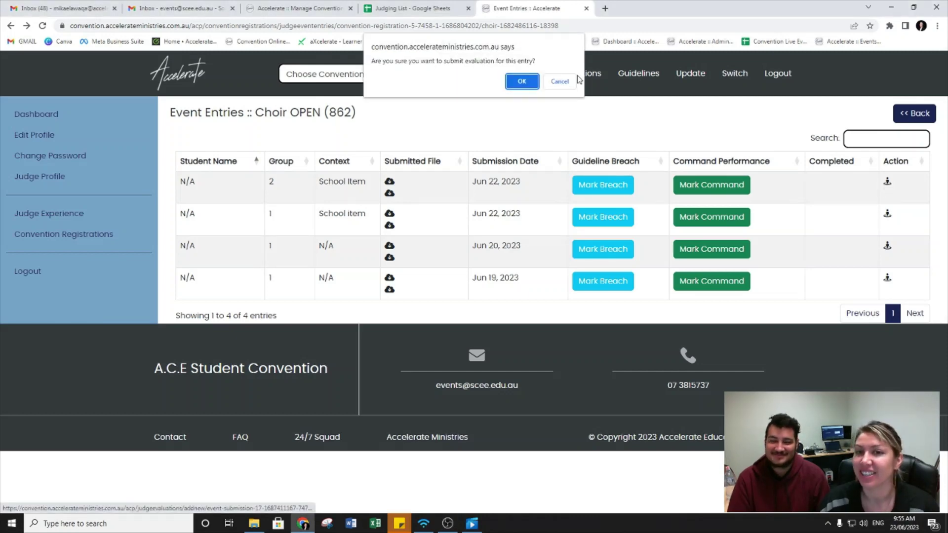
{"action": "left_click", "coordinate": [521, 81]}
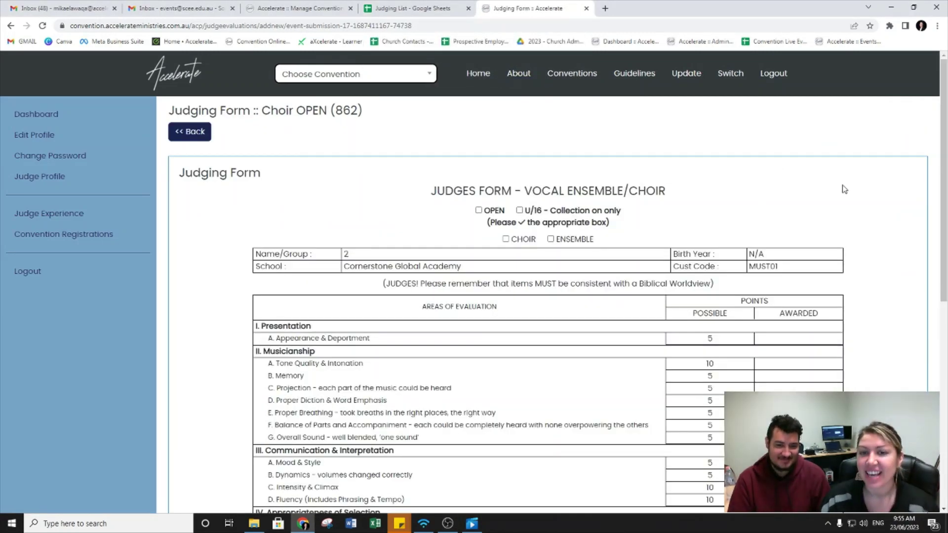
{"action": "scroll", "coordinate": [844, 189], "scroll_direction": "down", "scroll_amount": 1}
{"action": "scroll", "coordinate": [847, 208], "scroll_direction": "down", "scroll_amount": 3}
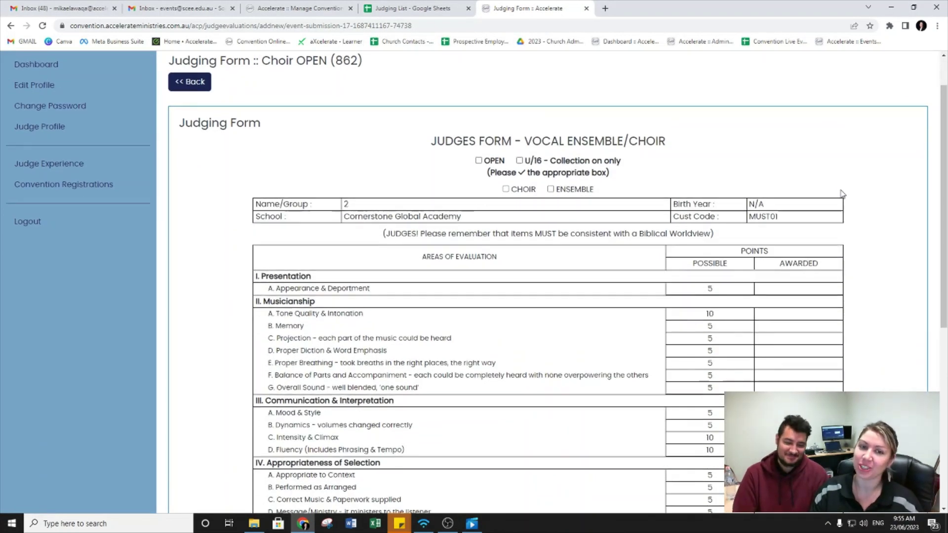
{"action": "scroll", "coordinate": [848, 218], "scroll_direction": "down", "scroll_amount": 1}
{"action": "scroll", "coordinate": [850, 234], "scroll_direction": "up", "scroll_amount": 2}
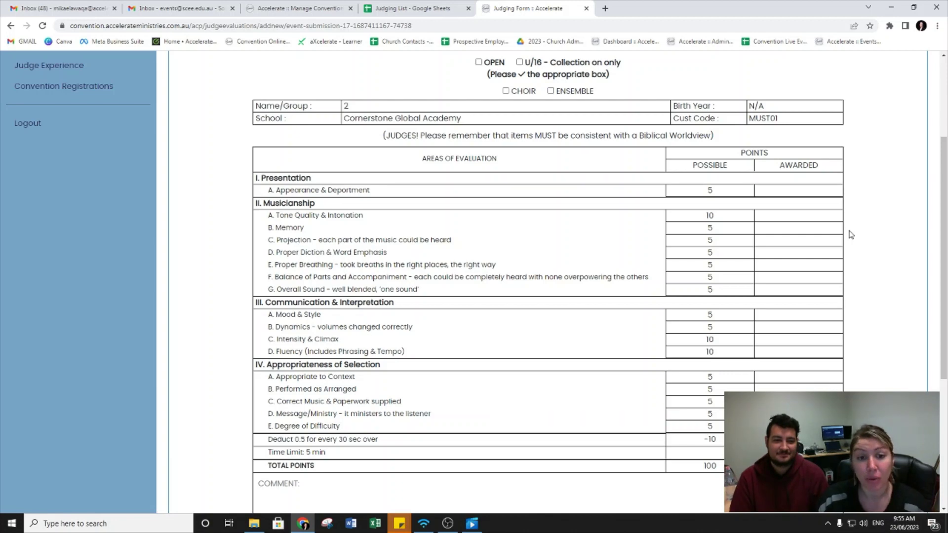
{"action": "scroll", "coordinate": [850, 234], "scroll_direction": "down", "scroll_amount": 1}
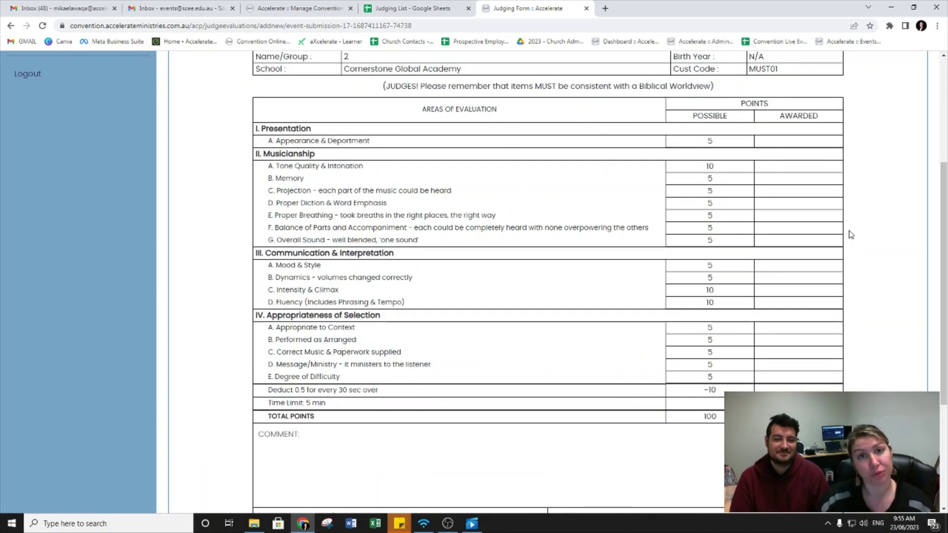
{"action": "scroll", "coordinate": [810, 265], "scroll_direction": "up", "scroll_amount": 1}
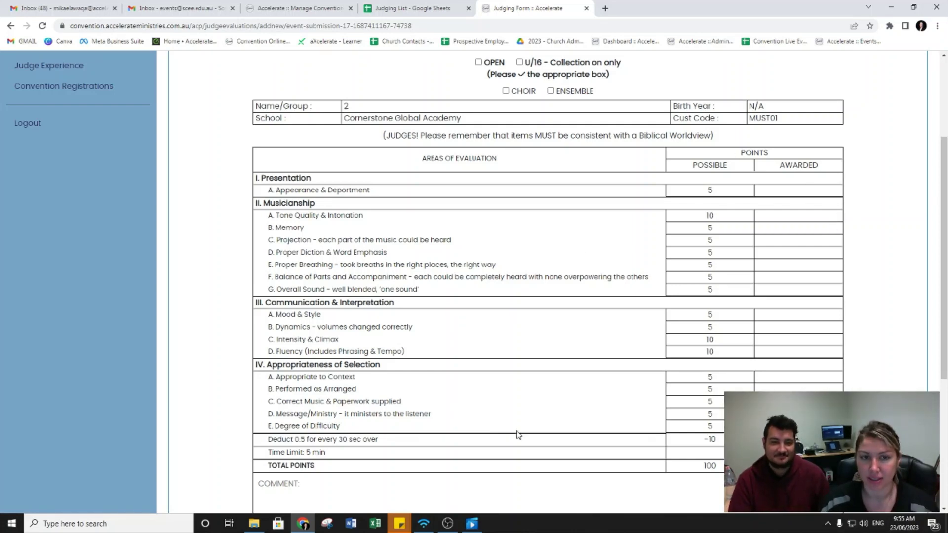
{"action": "scroll", "coordinate": [872, 261], "scroll_direction": "down", "scroll_amount": 1}
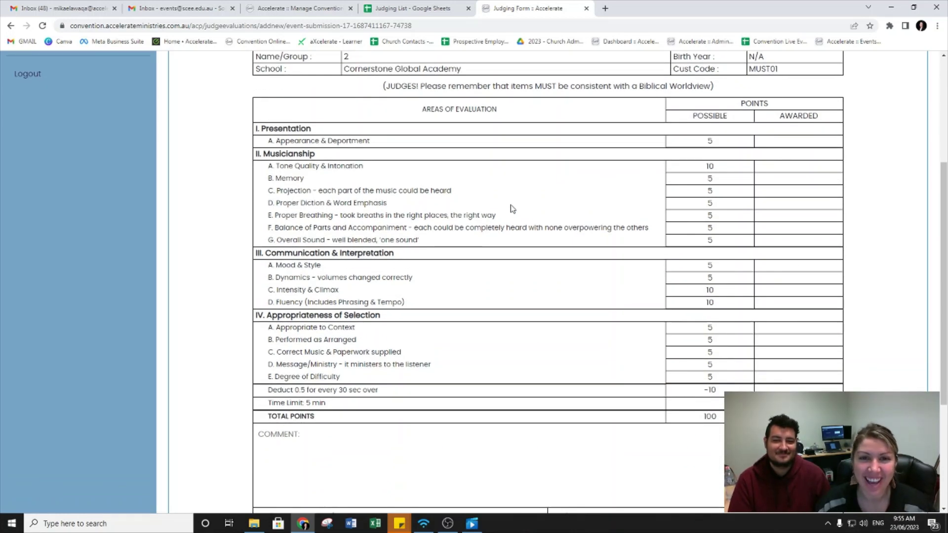
{"action": "scroll", "coordinate": [513, 209], "scroll_direction": "up", "scroll_amount": 2}
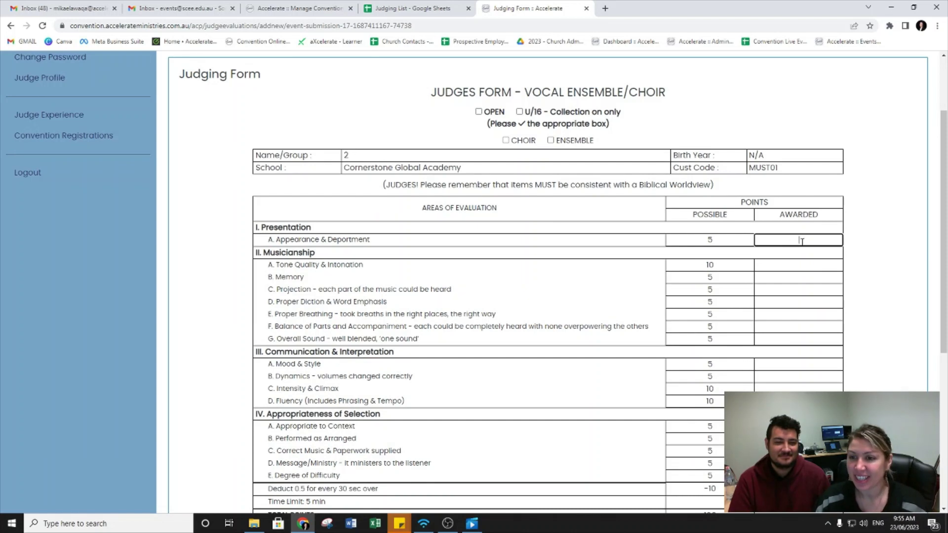
Step: Award 5 points for Appearance & Deportment and 10 for Tone Quality
{"action": "left_click", "coordinate": [803, 289]}
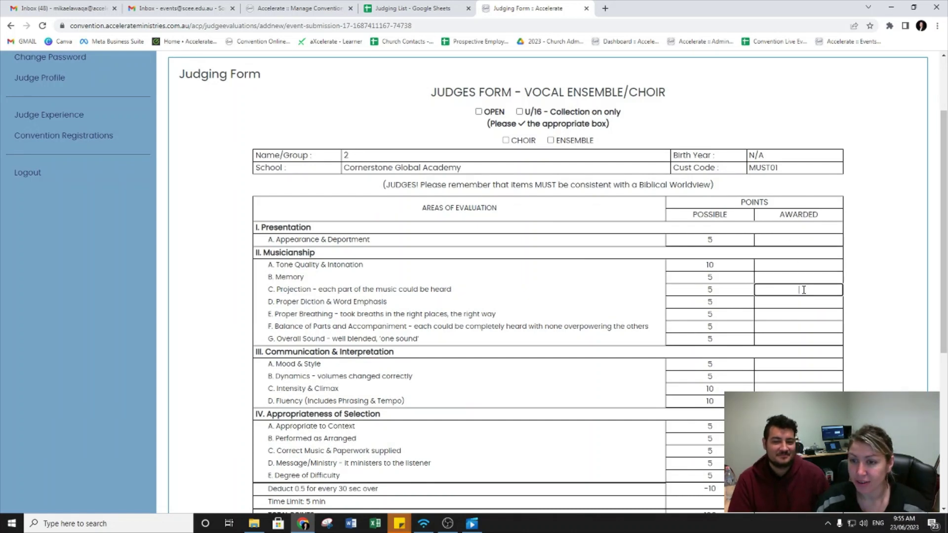
{"action": "left_click", "coordinate": [799, 241]}
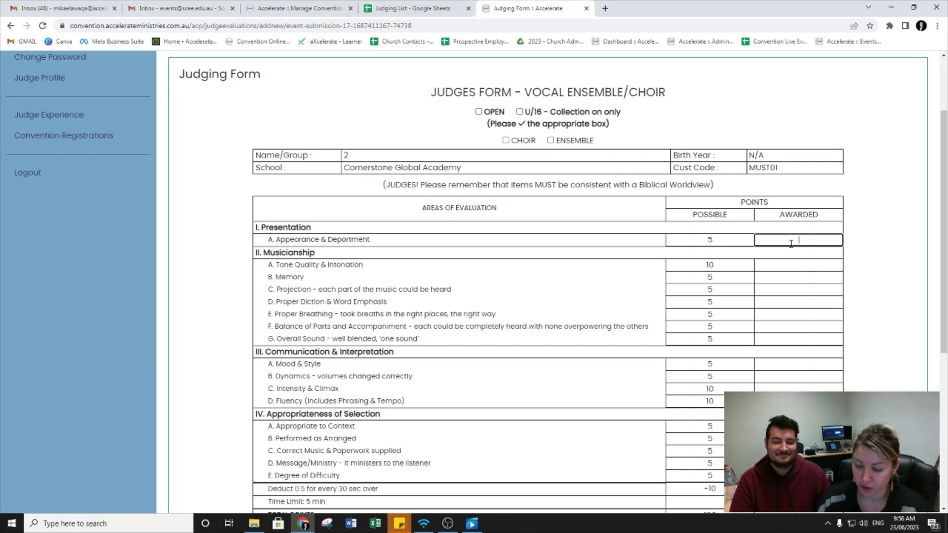
{"action": "type", "text": "5"}
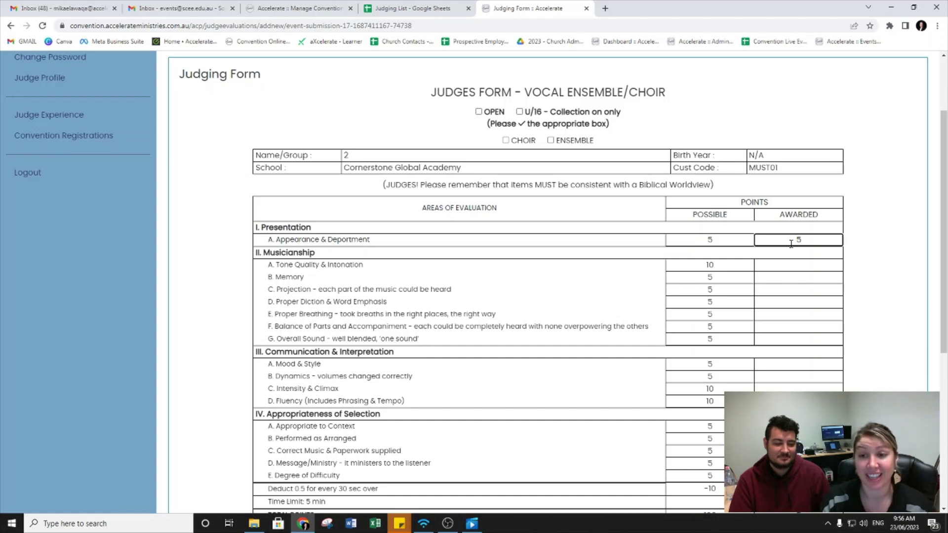
{"action": "key", "text": "Tab"}
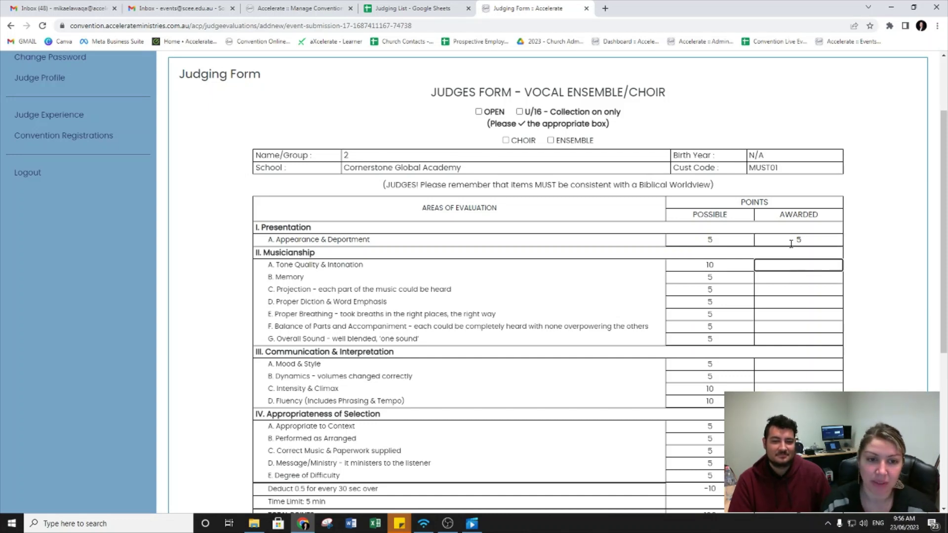
{"action": "type", "text": "10"}
{"action": "key", "text": "Tab"}
Step: Award the full 5 points on each remaining criterion
{"action": "type", "text": "5"}
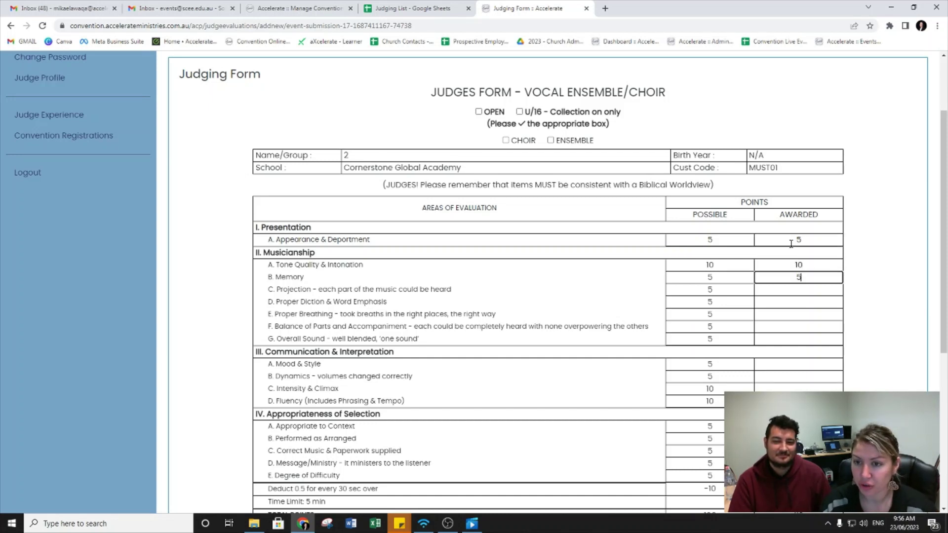
{"action": "key", "text": "Tab"}
{"action": "type", "text": "5"}
{"action": "key", "text": "Tab"}
{"action": "type", "text": "5\t5"}
{"action": "key", "text": "Tab"}
{"action": "type", "text": "5"}
{"action": "key", "text": "Tab"}
{"action": "type", "text": "5"}
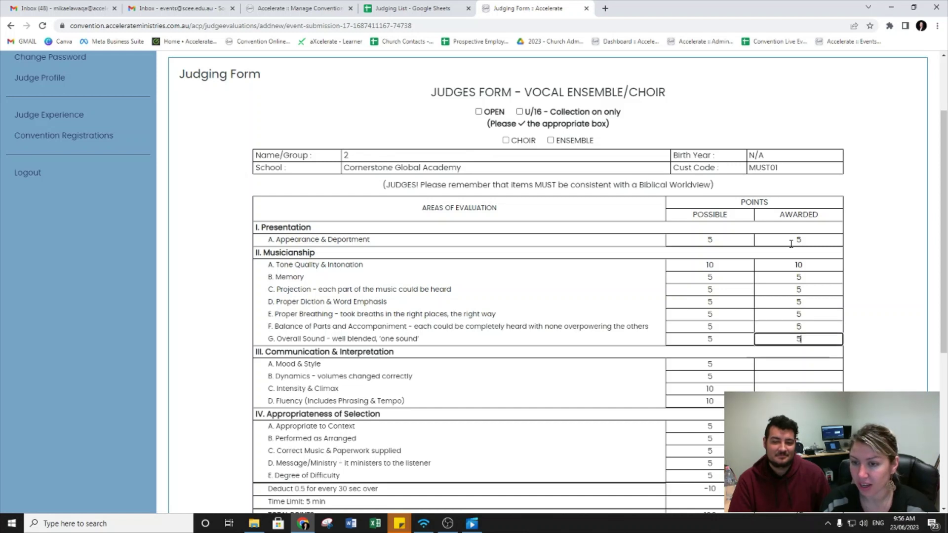
{"action": "key", "text": "Tab"}
{"action": "type", "text": "5"}
{"action": "key", "text": "Tab"}
{"action": "type", "text": "5"}
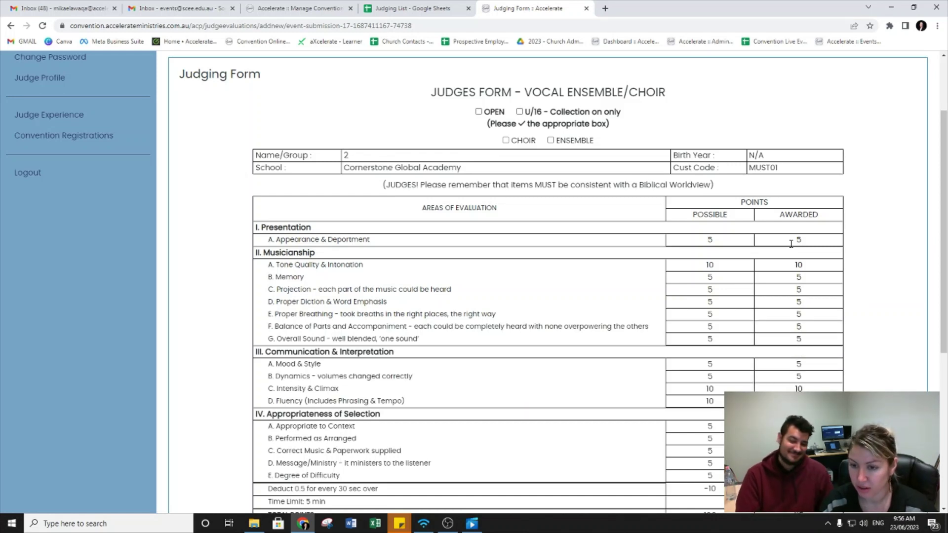
{"action": "scroll", "coordinate": [698, 239], "scroll_direction": "down", "scroll_amount": 2}
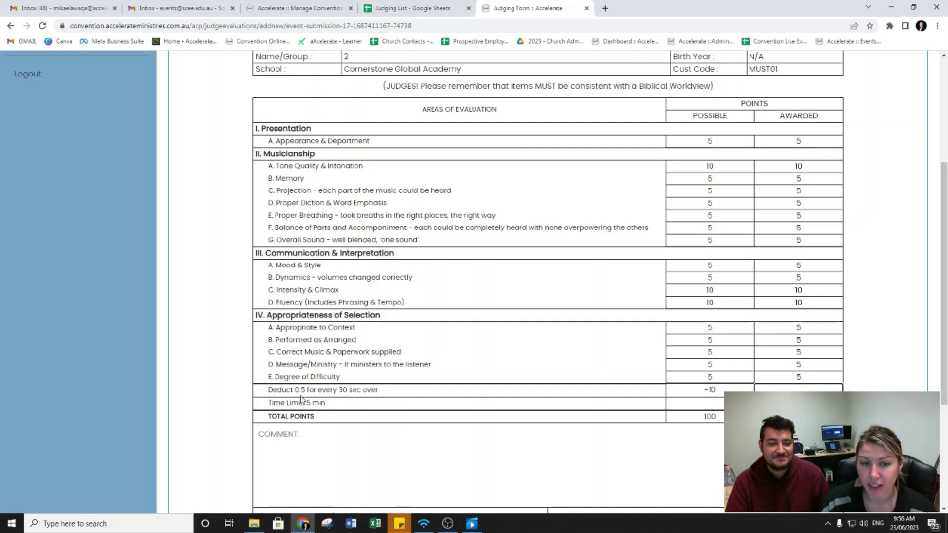
{"action": "left_click_drag", "start_coordinate": [702, 391], "coordinate": [722, 395]}
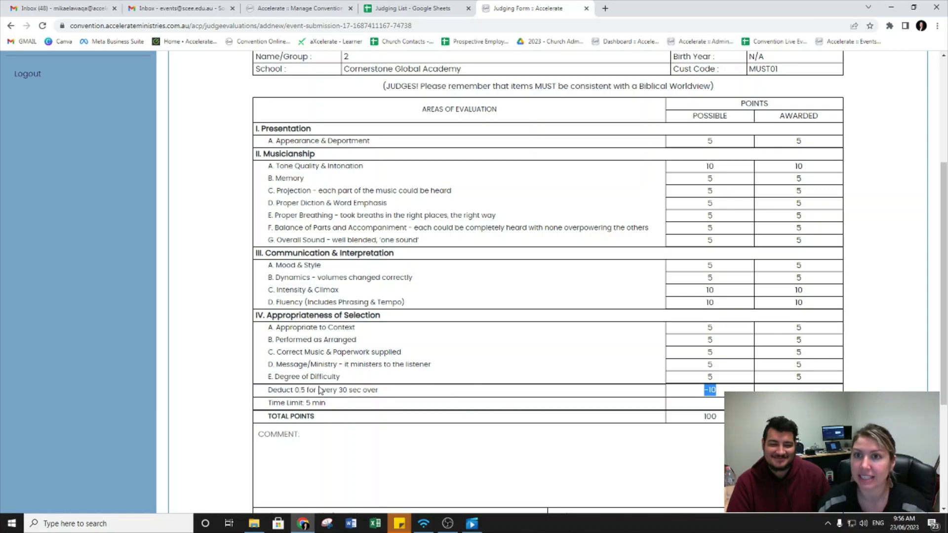
{"action": "scroll", "coordinate": [422, 390], "scroll_direction": "up", "scroll_amount": 2}
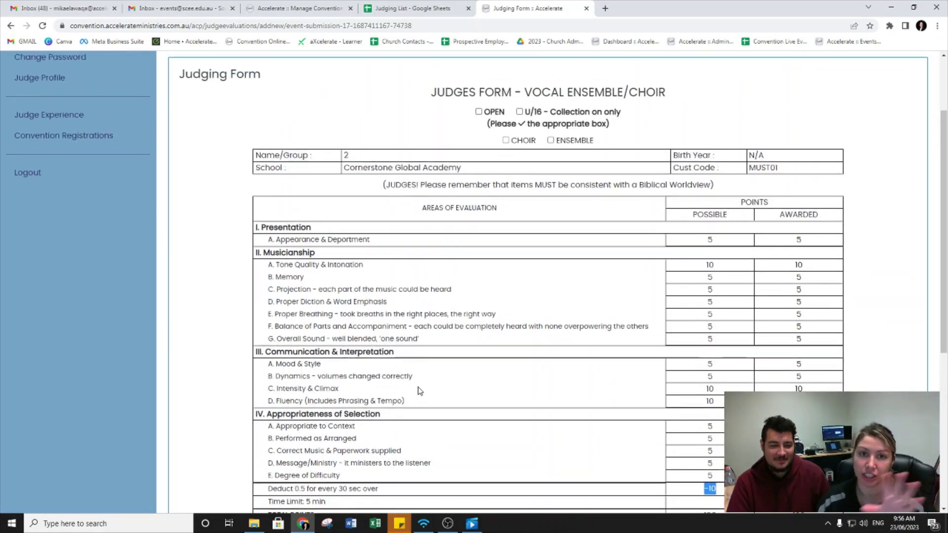
{"action": "scroll", "coordinate": [518, 362], "scroll_direction": "down", "scroll_amount": 3}
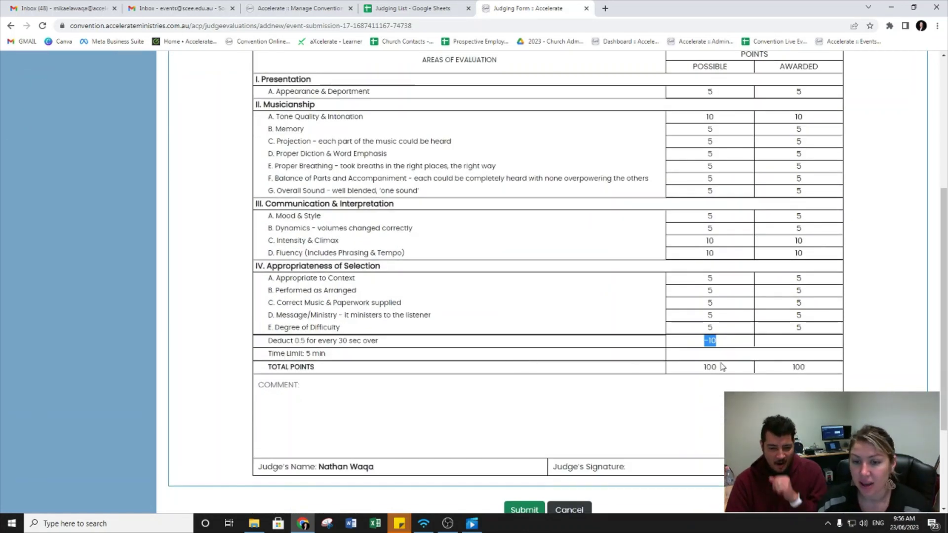
Step: Write 'Well done!' in the COMMENT box of the Group 2 form
{"action": "scroll", "coordinate": [360, 298], "scroll_direction": "down", "scroll_amount": 2}
{"action": "left_click", "coordinate": [361, 298]}
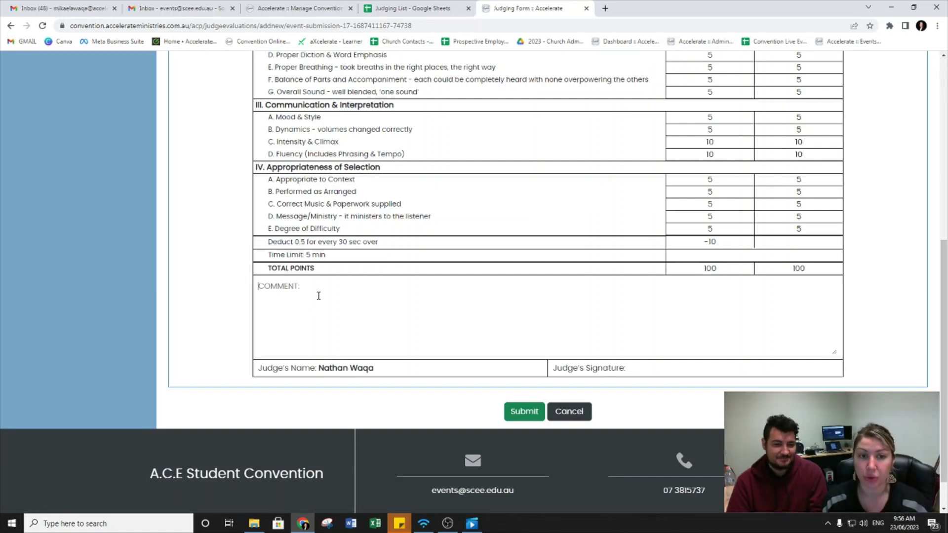
{"action": "type", "text": "Well done!"}
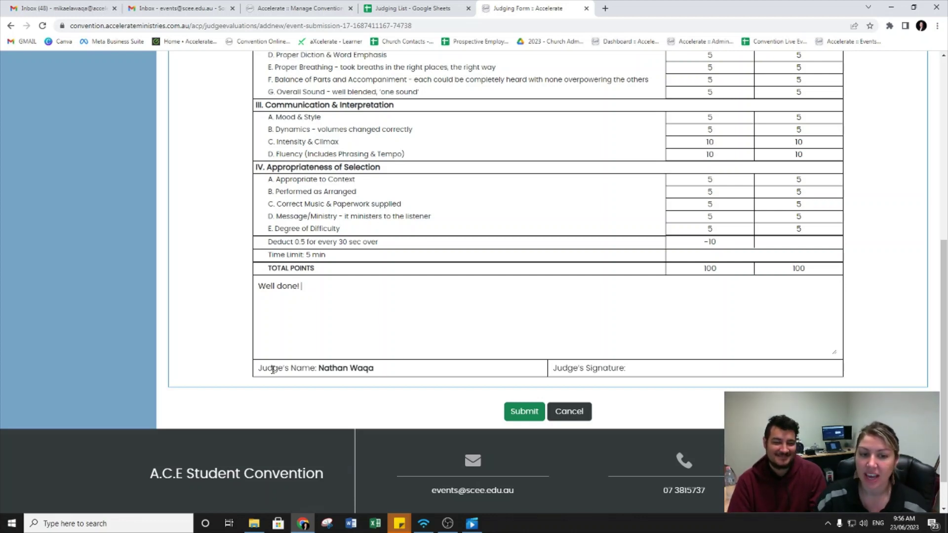
{"action": "left_click_drag", "start_coordinate": [260, 369], "coordinate": [376, 373]}
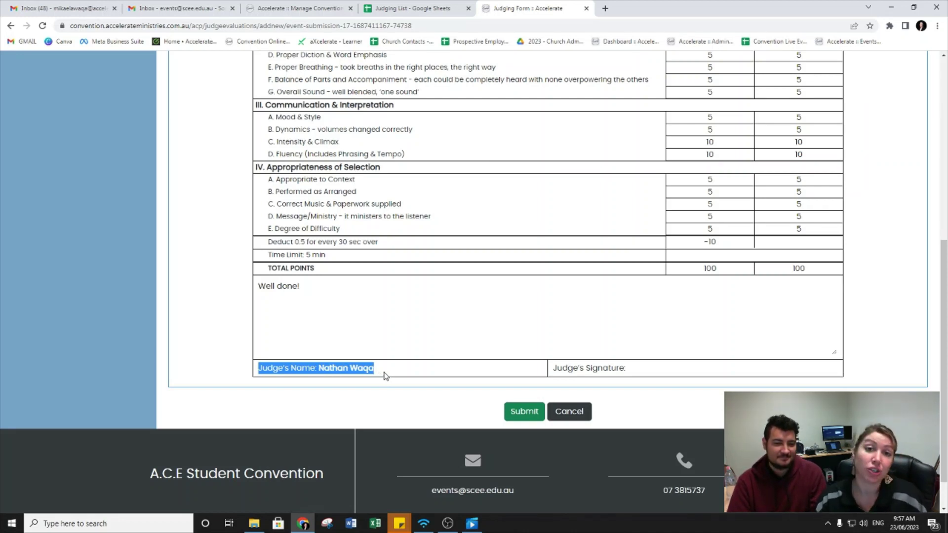
{"action": "left_click", "coordinate": [395, 334]}
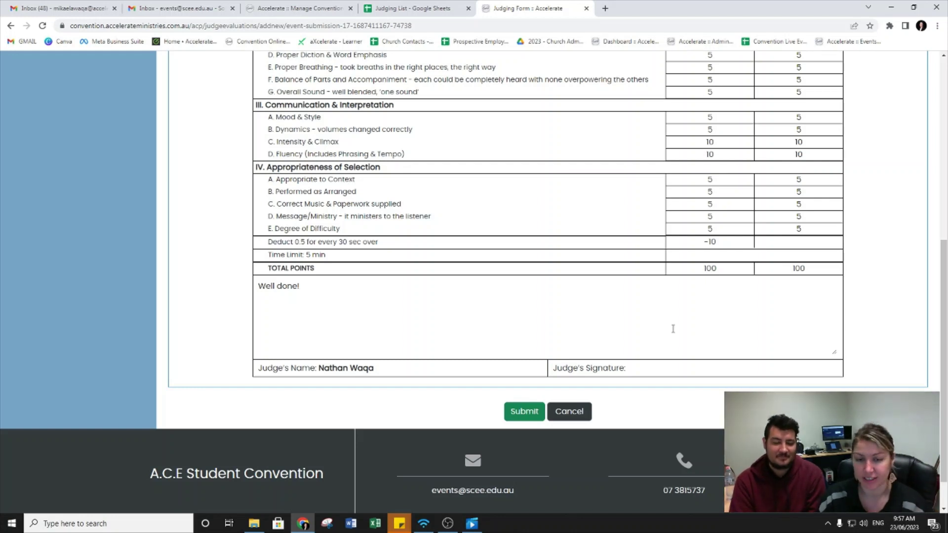
{"action": "scroll", "coordinate": [493, 325], "scroll_direction": "down", "scroll_amount": 1}
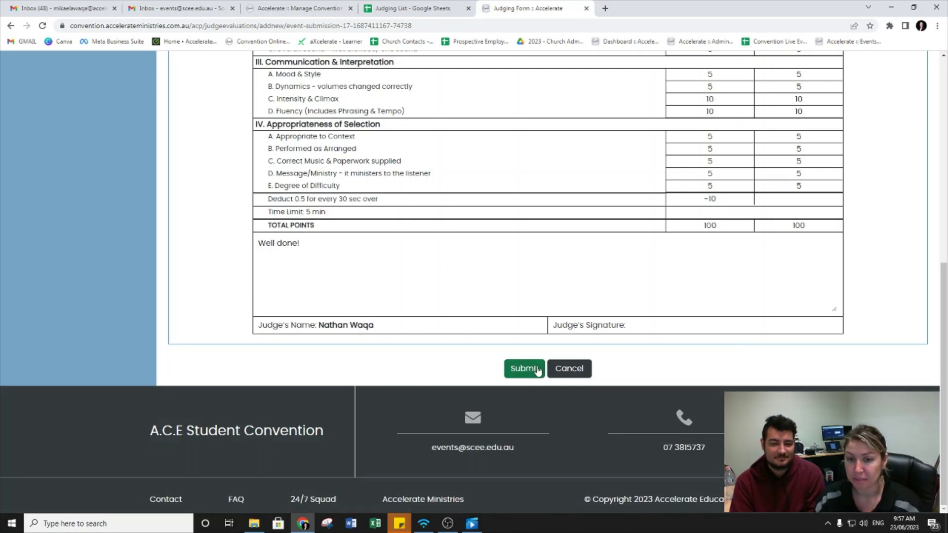
Step: Submit the 100-point Group 2 judging form
{"action": "left_click", "coordinate": [573, 369]}
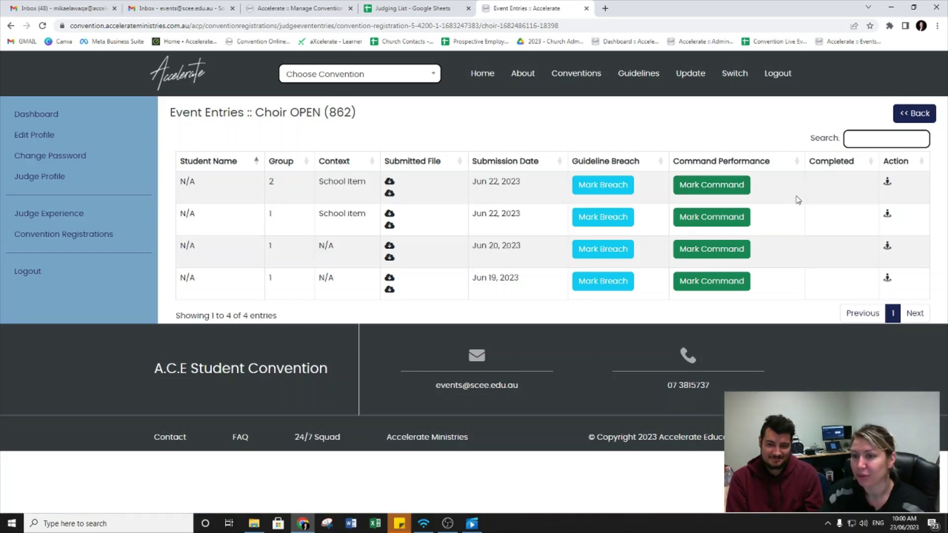
{"action": "left_click", "coordinate": [910, 116]}
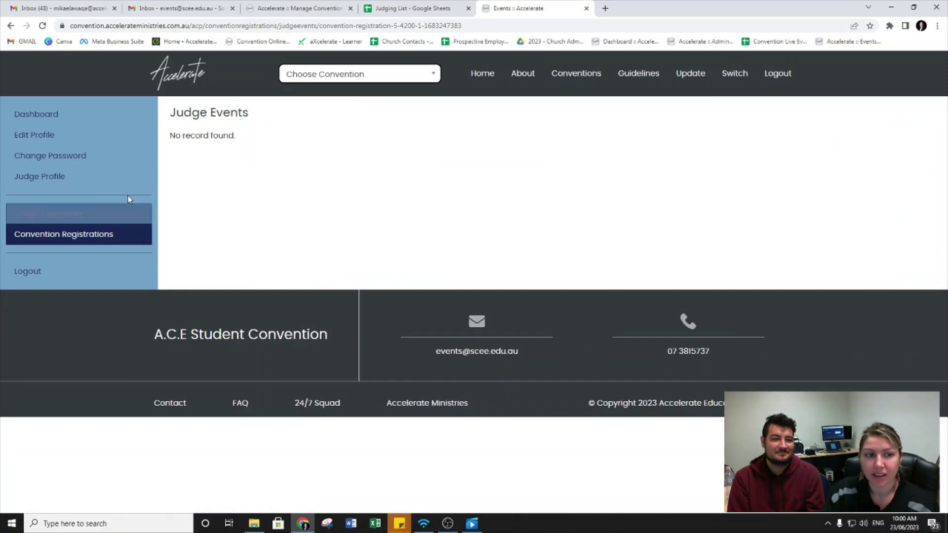
{"action": "left_click", "coordinate": [92, 238]}
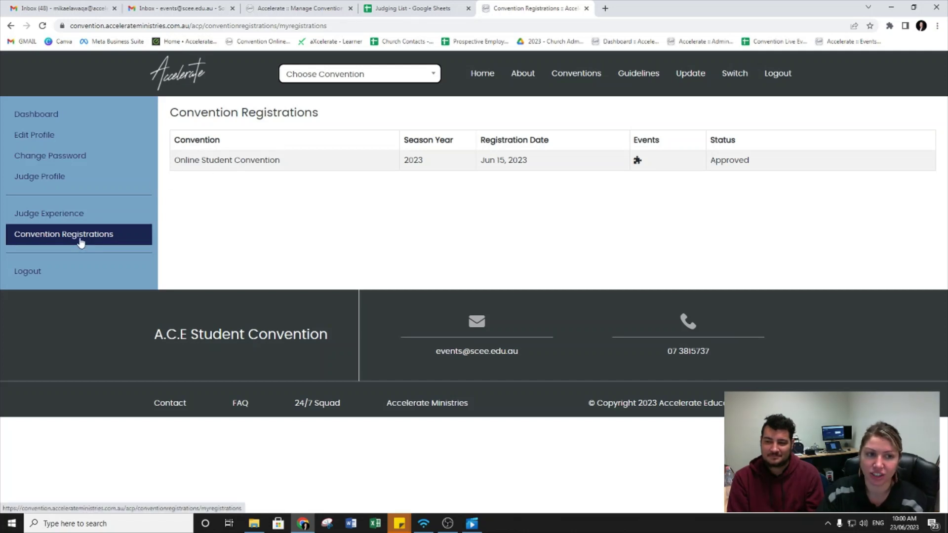
{"action": "left_click", "coordinate": [637, 161]}
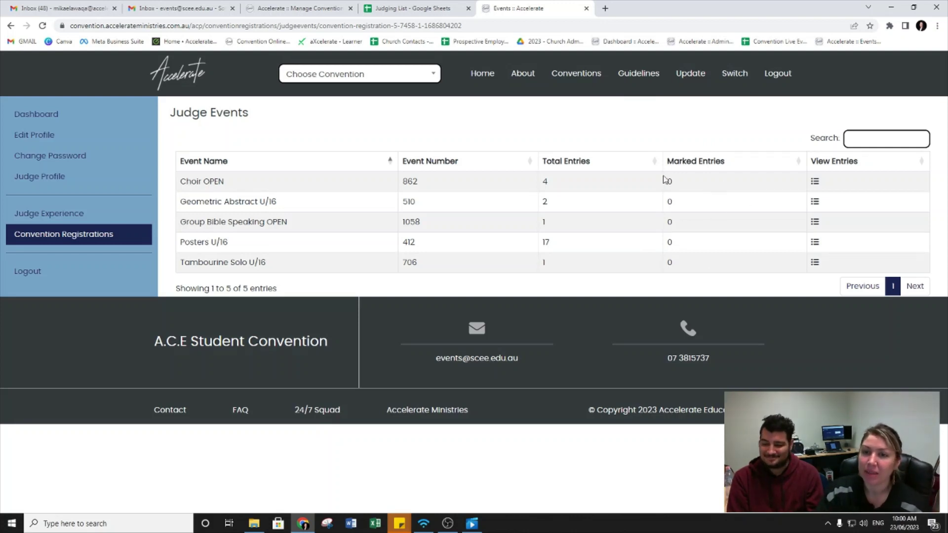
{"action": "double_click", "coordinate": [670, 202]}
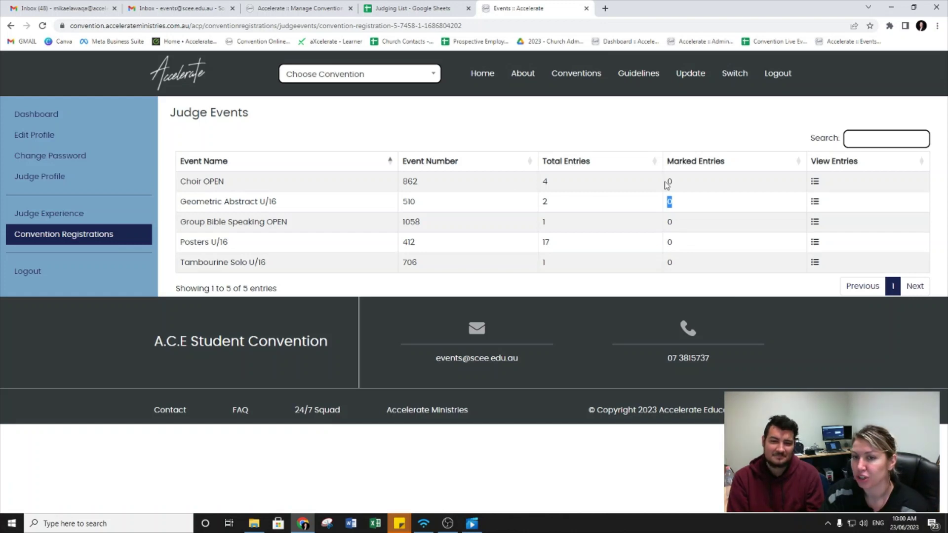
{"action": "left_click", "coordinate": [694, 183]}
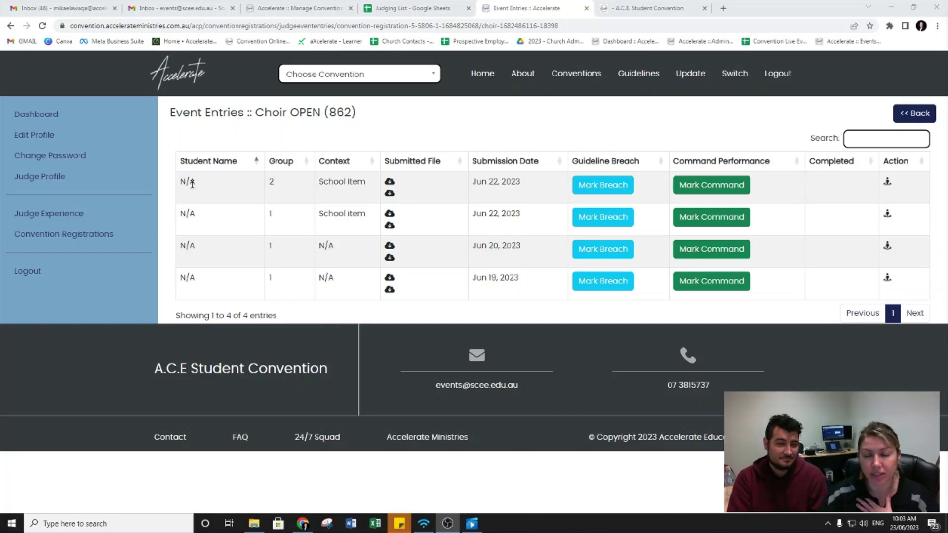
{"action": "left_click_drag", "start_coordinate": [181, 183], "coordinate": [210, 193]}
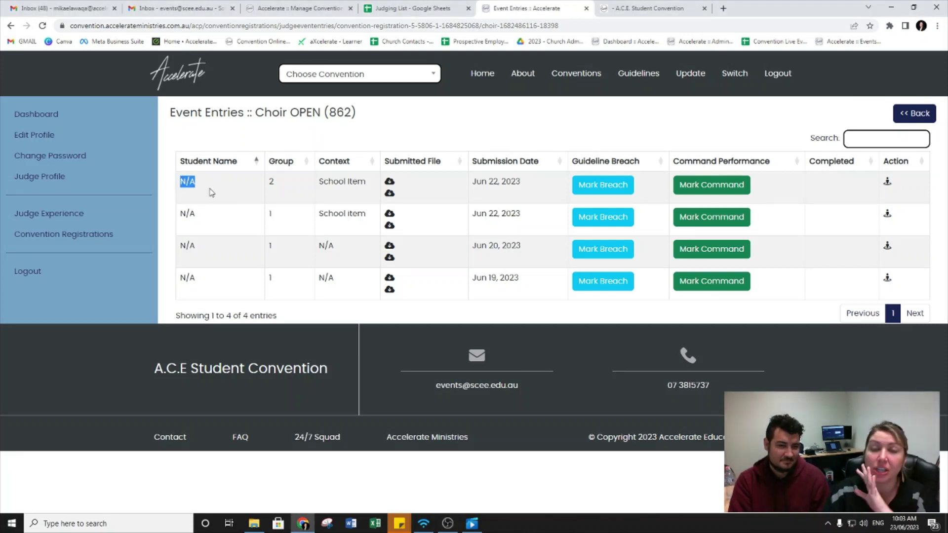
{"action": "left_click", "coordinate": [211, 187]}
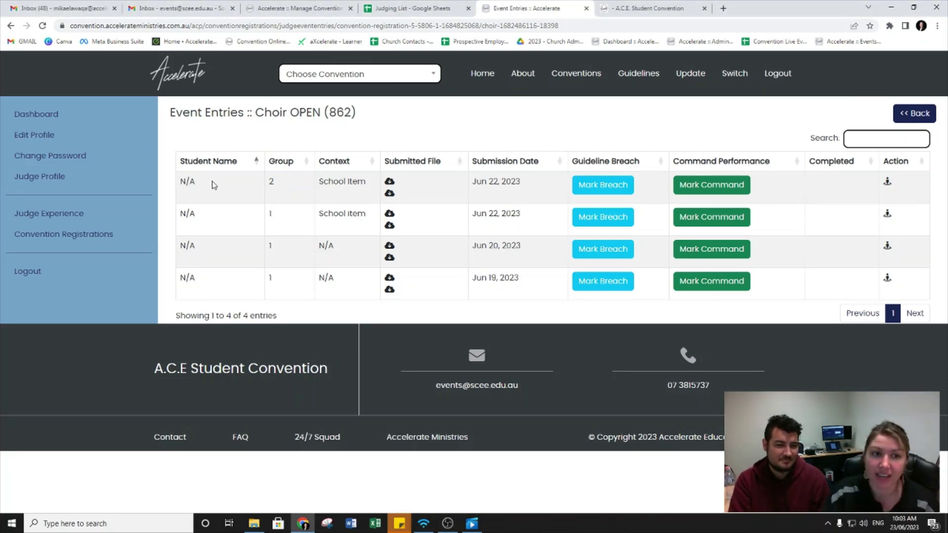